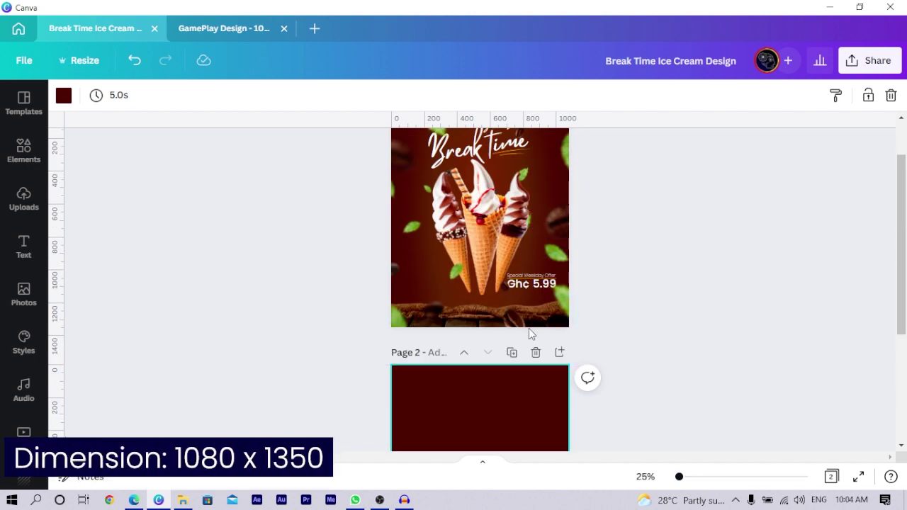
# Check the colour code of page 2's dark red background.
pyautogui.scroll(-3, 726, 235)
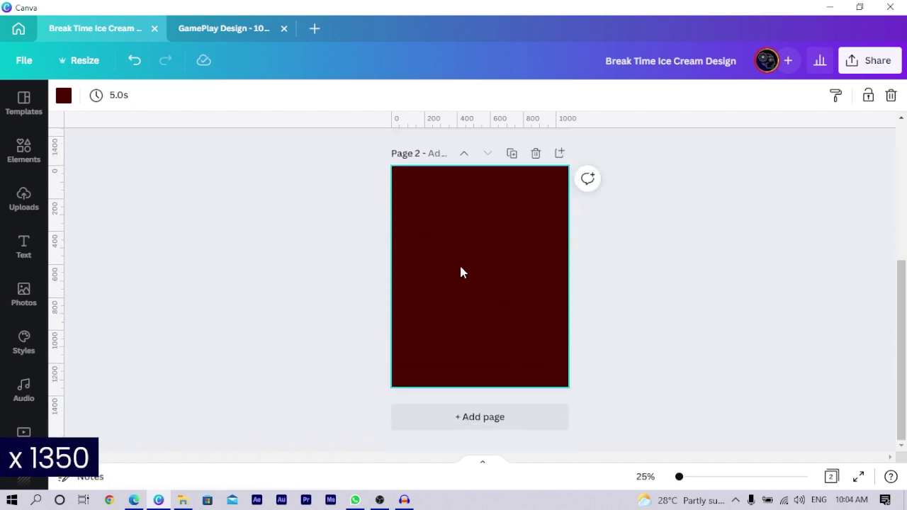
pyautogui.click(63, 98)
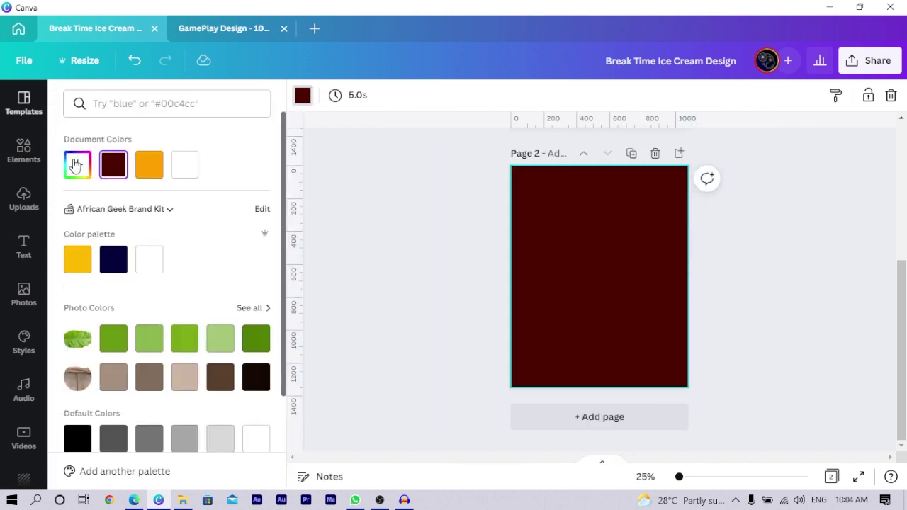
pyautogui.click(76, 164)
pyautogui.click(202, 303)
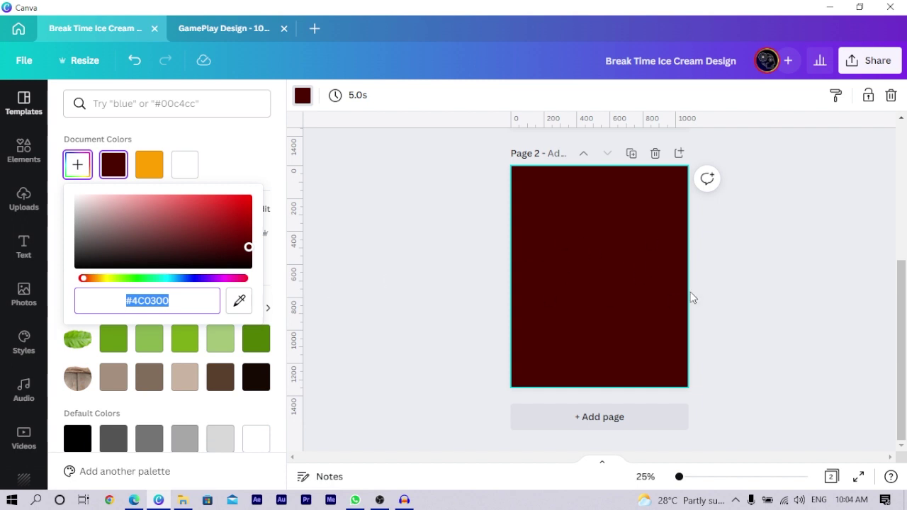
pyautogui.click(381, 289)
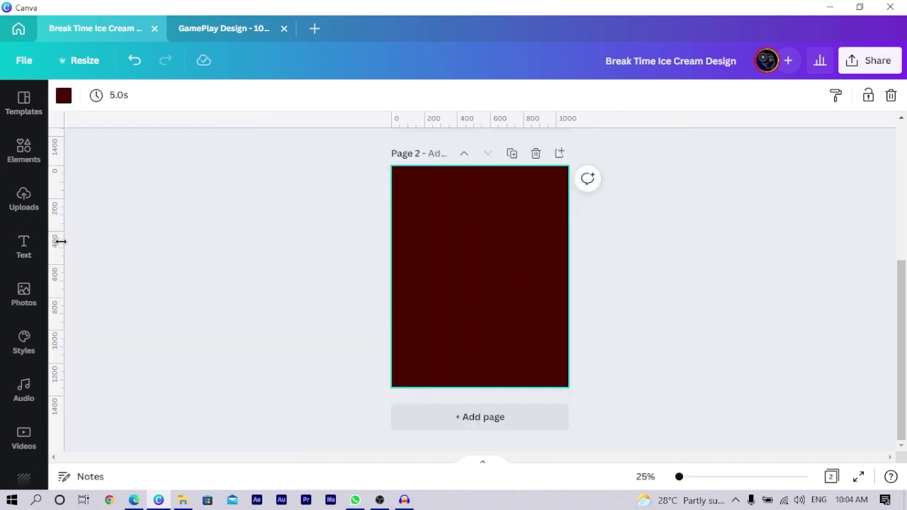
# Add the uploaded soft black elliptical shadow image to page 2.
pyautogui.click(15, 205)
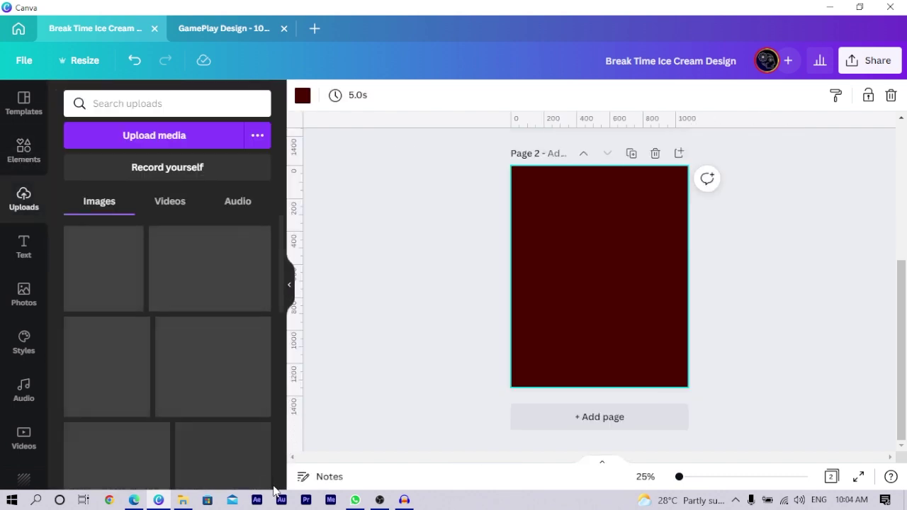
pyautogui.scroll(-3, 282, 481)
pyautogui.scroll(-3, 283, 481)
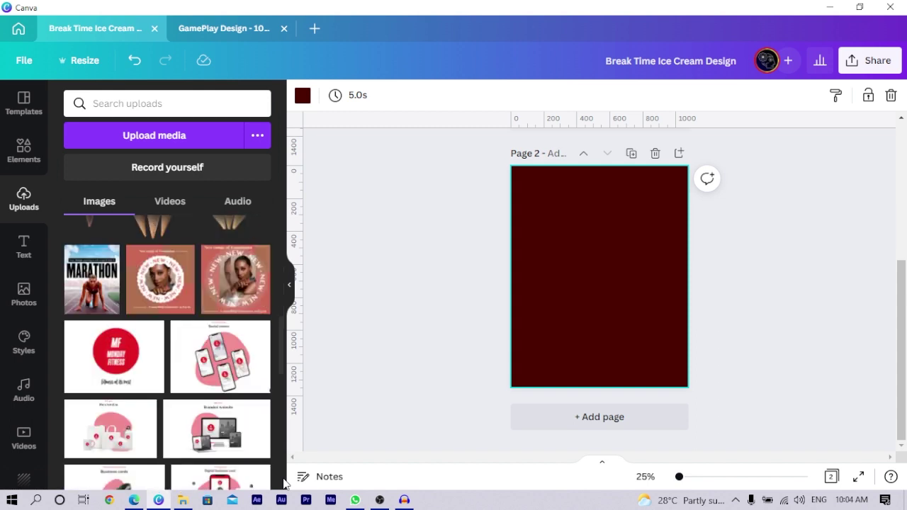
pyautogui.scroll(-3, 283, 482)
pyautogui.scroll(-3, 282, 482)
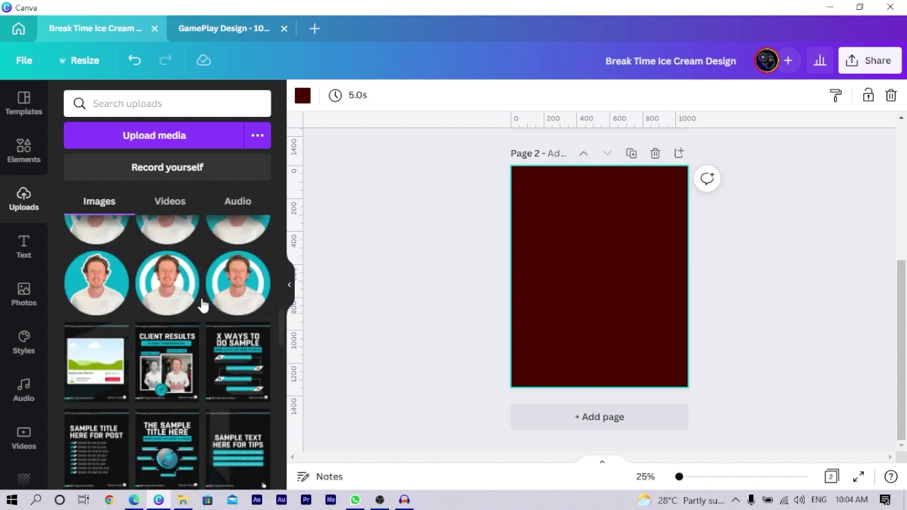
pyautogui.scroll(3, 220, 269)
pyautogui.click(192, 427)
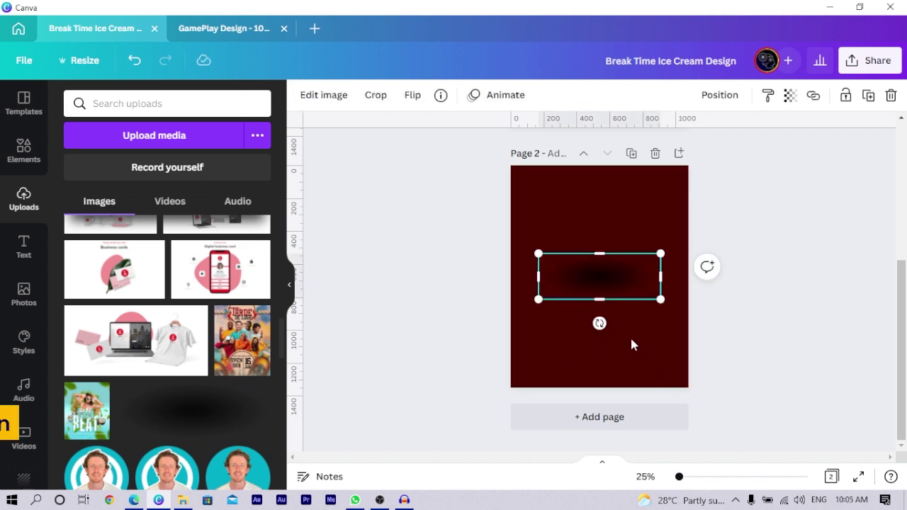
# Rotate the black shadow 90 degrees to stand upright, enlarge it past the page's height and centre it on page 2.
pyautogui.moveTo(599, 323); pyautogui.dragTo(496, 286)
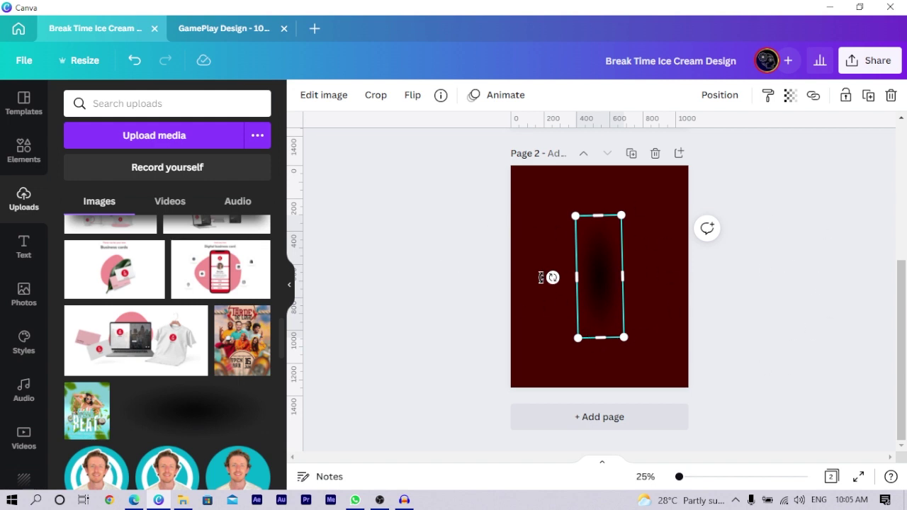
pyautogui.moveTo(552, 277); pyautogui.dragTo(552, 278)
pyautogui.moveTo(569, 351); pyautogui.dragTo(528, 364)
pyautogui.moveTo(530, 307); pyautogui.dragTo(525, 308)
pyautogui.moveTo(569, 262); pyautogui.dragTo(548, 198)
pyautogui.moveTo(583, 295); pyautogui.dragTo(755, 465)
pyautogui.moveTo(610, 345); pyautogui.dragTo(563, 310)
pyautogui.click(432, 290)
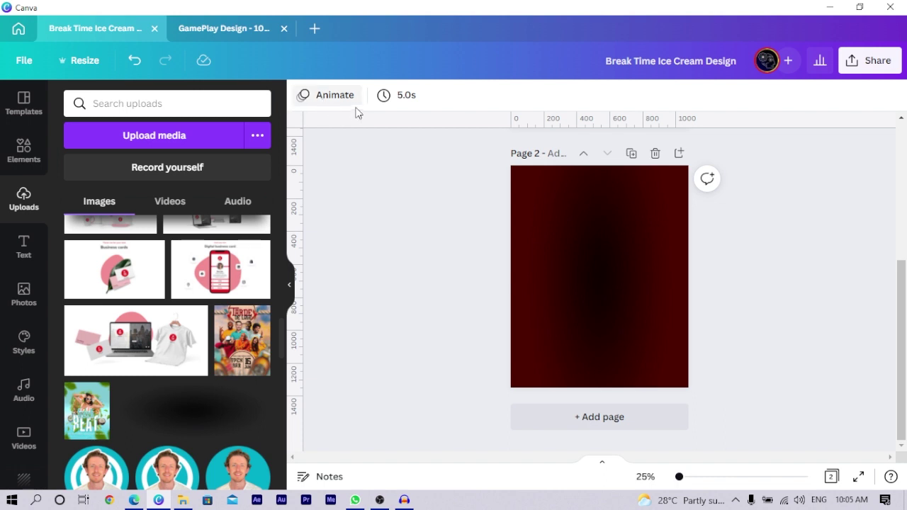
# Apply the Cherry Duotone effect to the shadow image and open its colour settings.
pyautogui.click(588, 257)
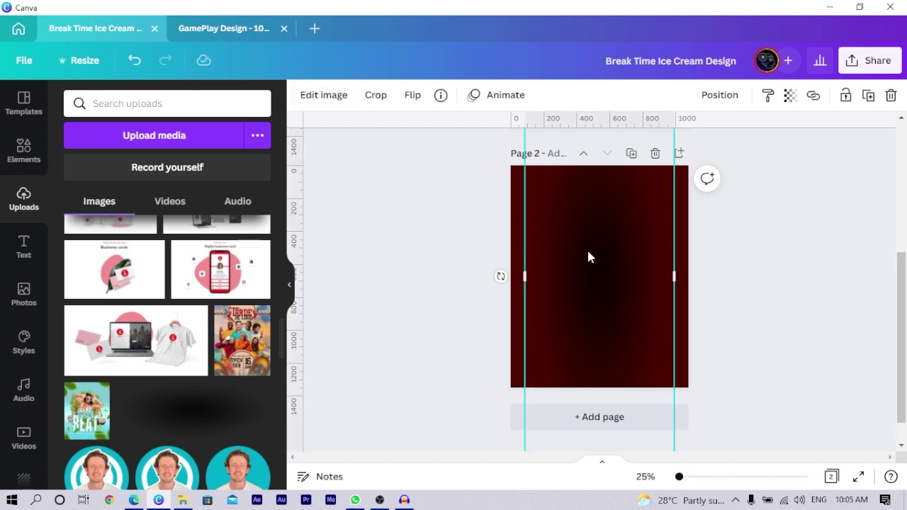
pyautogui.click(314, 98)
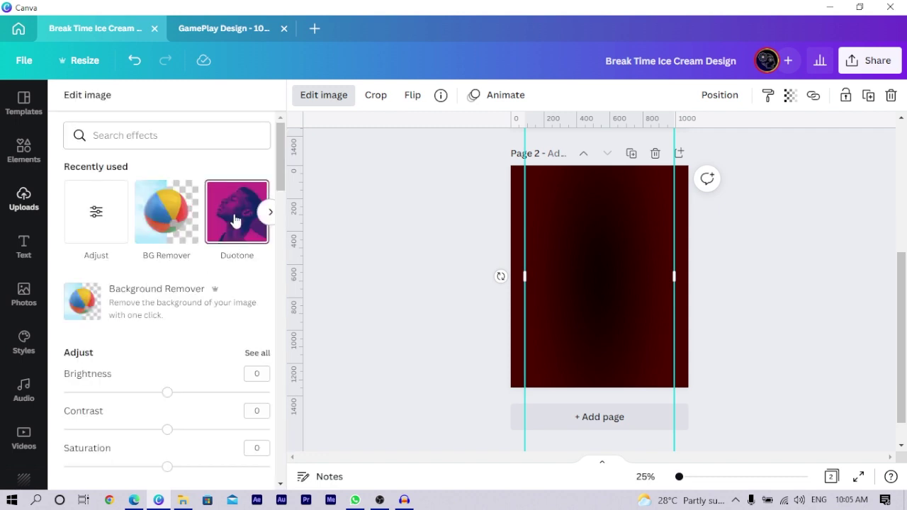
pyautogui.click(168, 138)
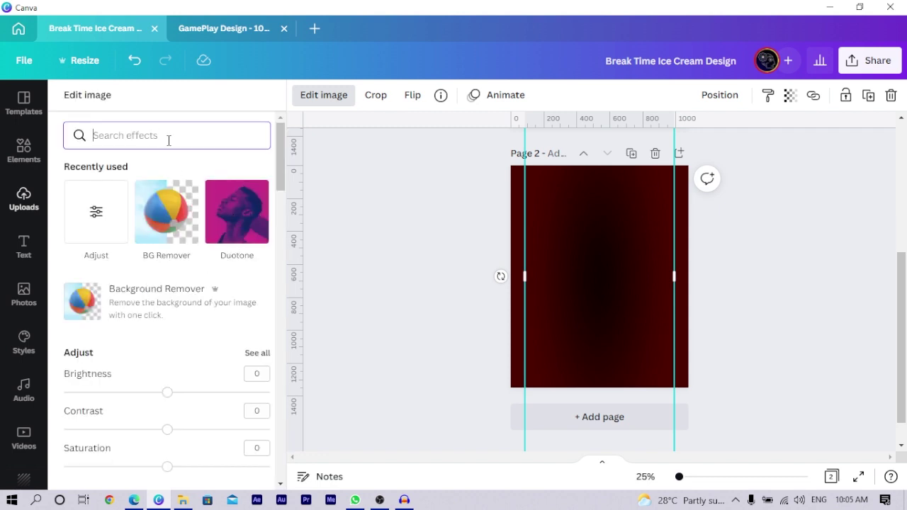
pyautogui.write('duotone')
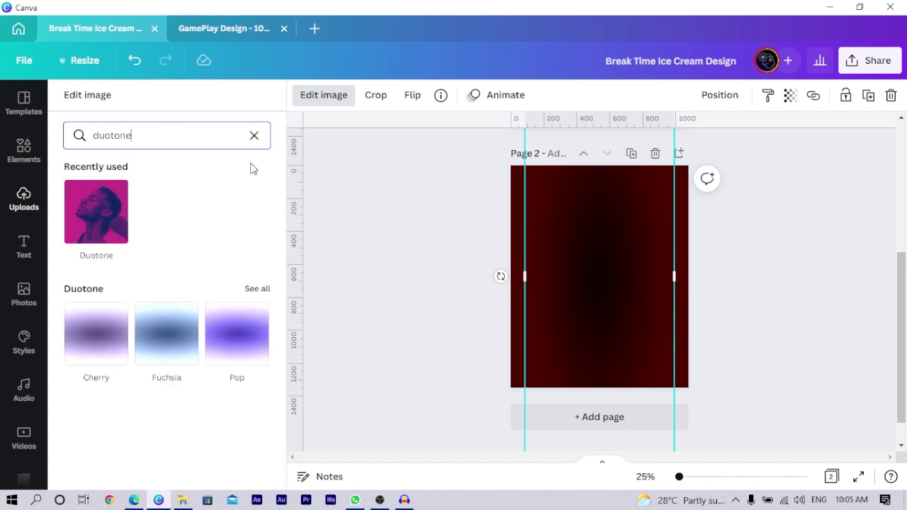
pyautogui.click(115, 229)
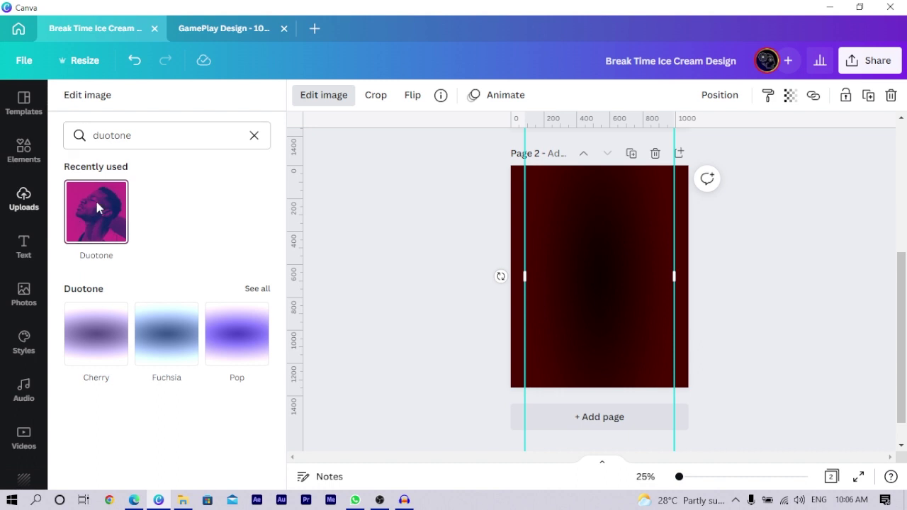
pyautogui.click(95, 205)
pyautogui.scroll(-3, 214, 251)
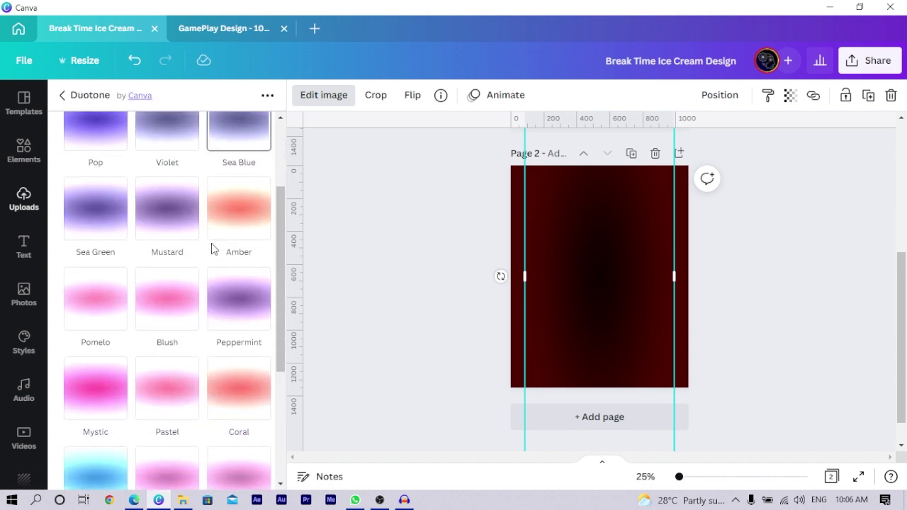
pyautogui.scroll(3, 236, 343)
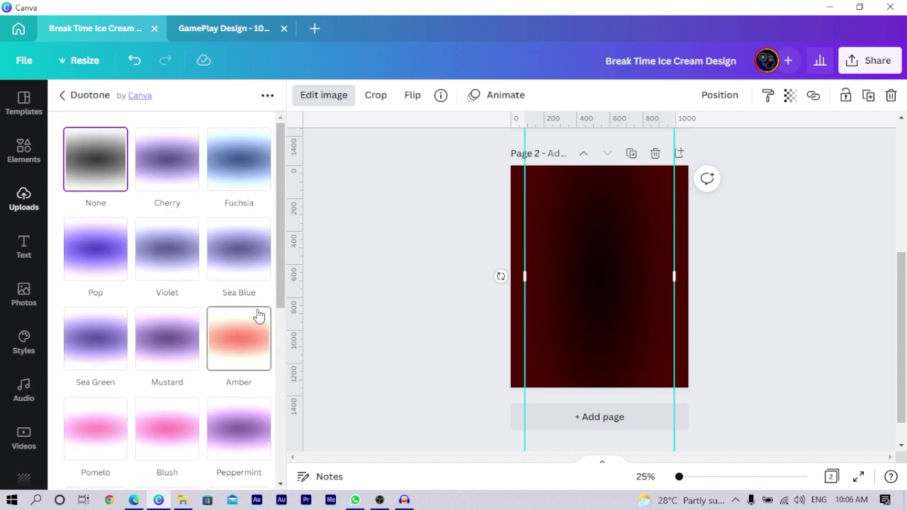
pyautogui.click(177, 167)
pyautogui.click(179, 167)
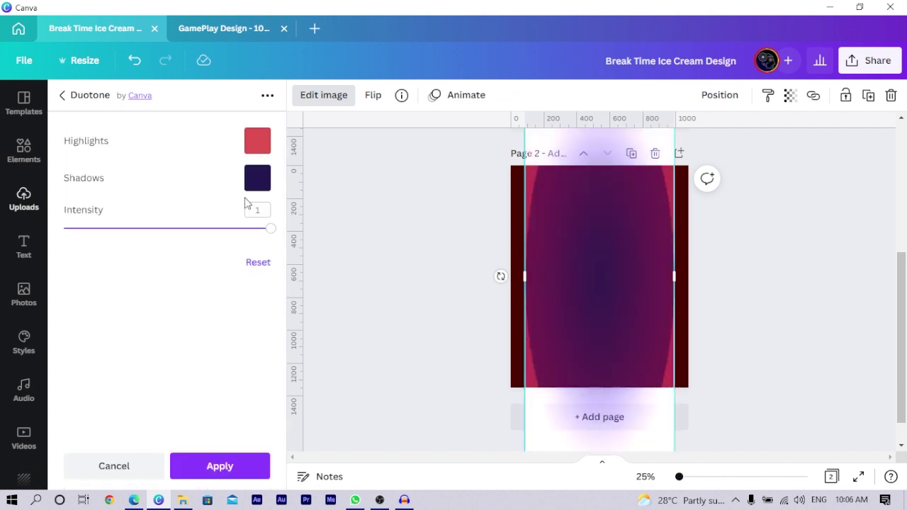
# Set the duotone highlights to orange #F3740F, sampled from the ice cream cones on page 1, and copy the colour code.
pyautogui.scroll(4, 416, 284)
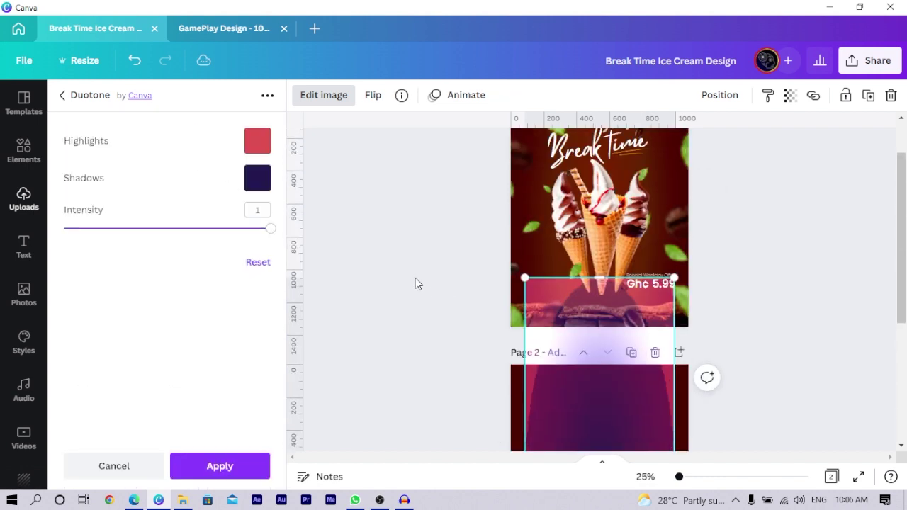
pyautogui.scroll(4, 415, 283)
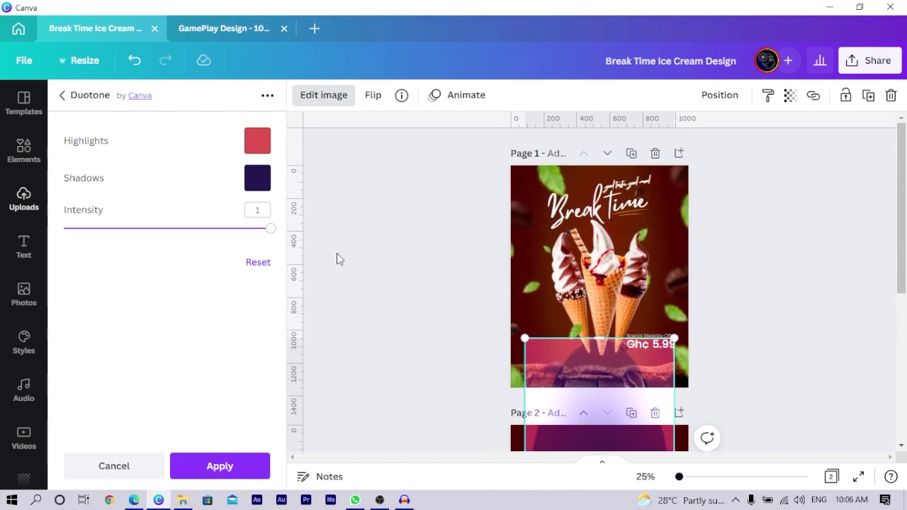
pyautogui.click(257, 142)
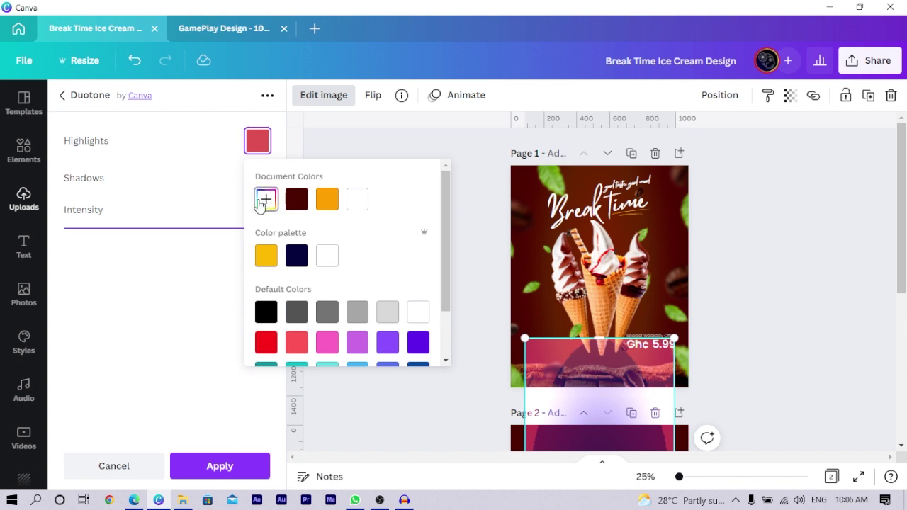
pyautogui.click(266, 199)
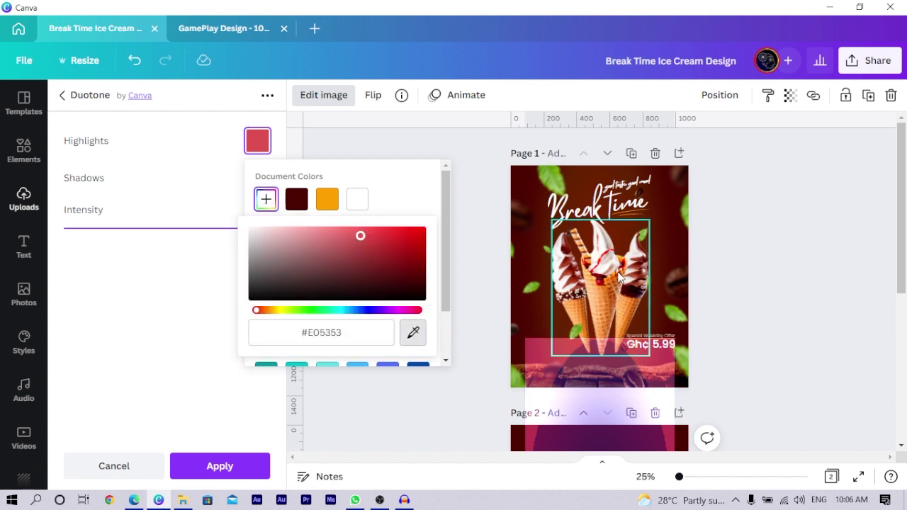
pyautogui.click(413, 332)
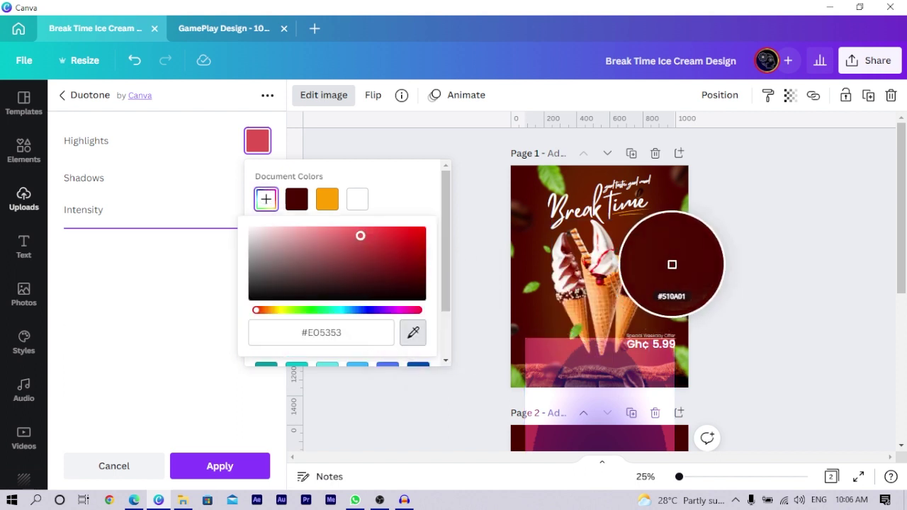
pyautogui.click(607, 280)
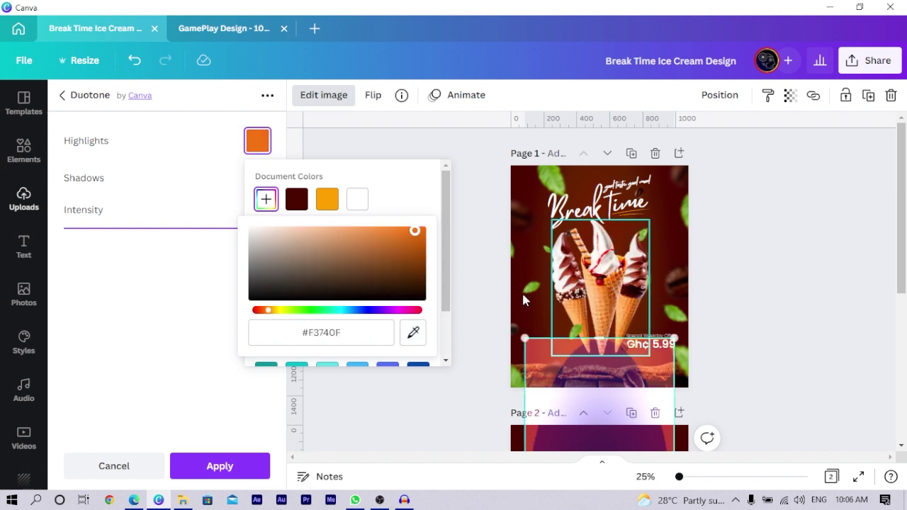
pyautogui.click(352, 337)
pyautogui.hotkey('ctrl', 'c')
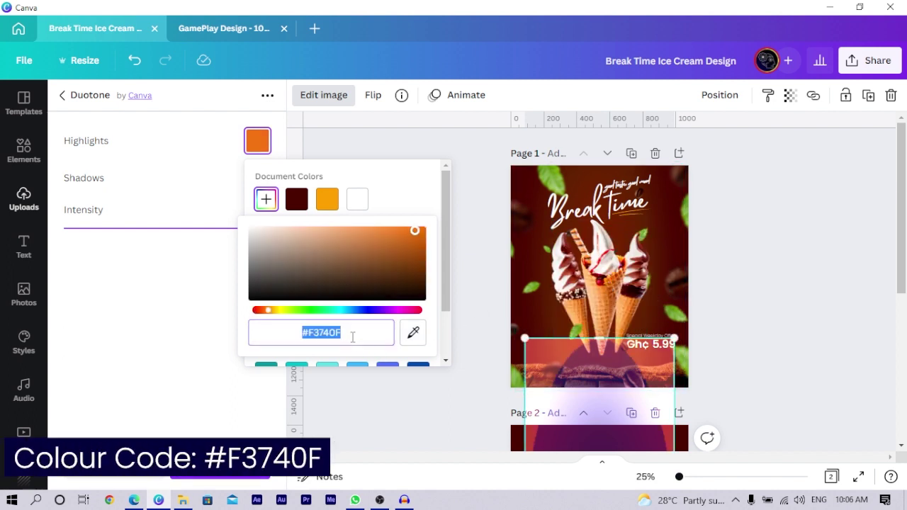
pyautogui.click(195, 321)
# Set the duotone shadows to the same orange #F3740F, apply the effect and deselect the glow on page 2.
pyautogui.click(257, 179)
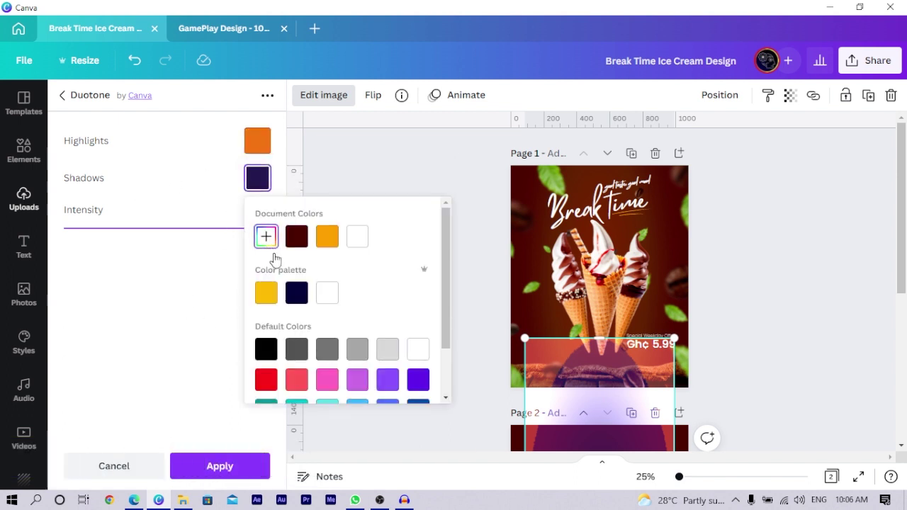
pyautogui.click(265, 236)
pyautogui.hotkey('ctrl', 'v')
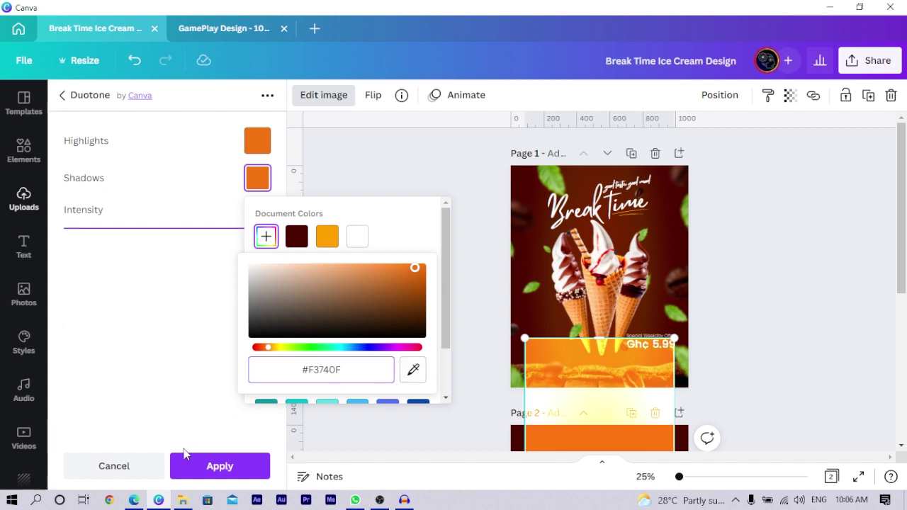
pyautogui.click(178, 425)
pyautogui.click(213, 464)
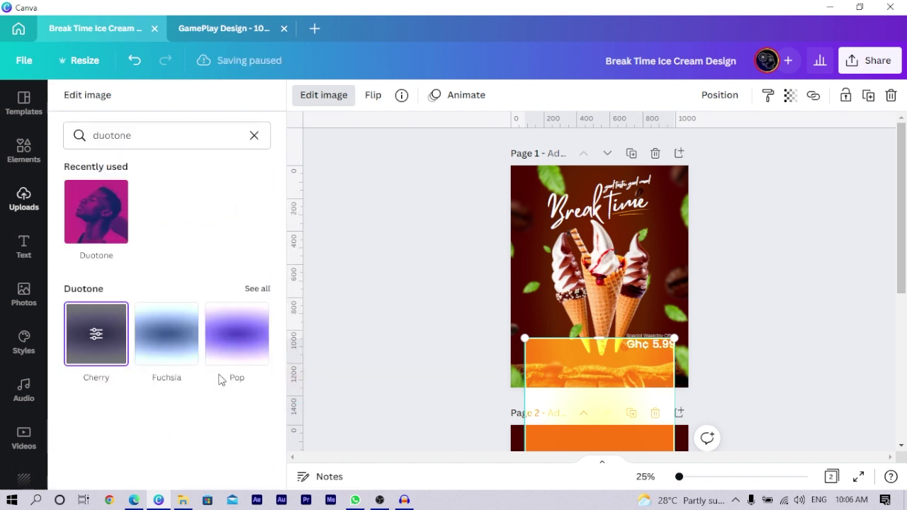
pyautogui.scroll(-5, 634, 316)
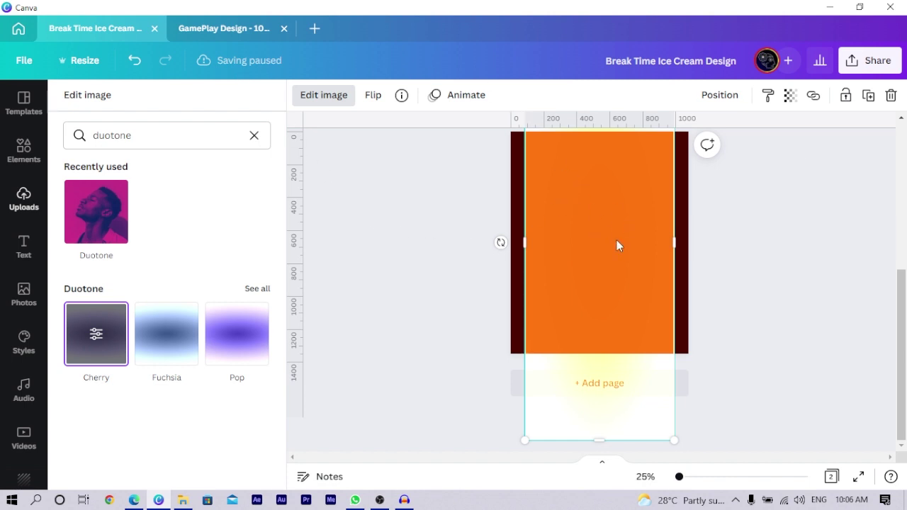
pyautogui.press('Escape')
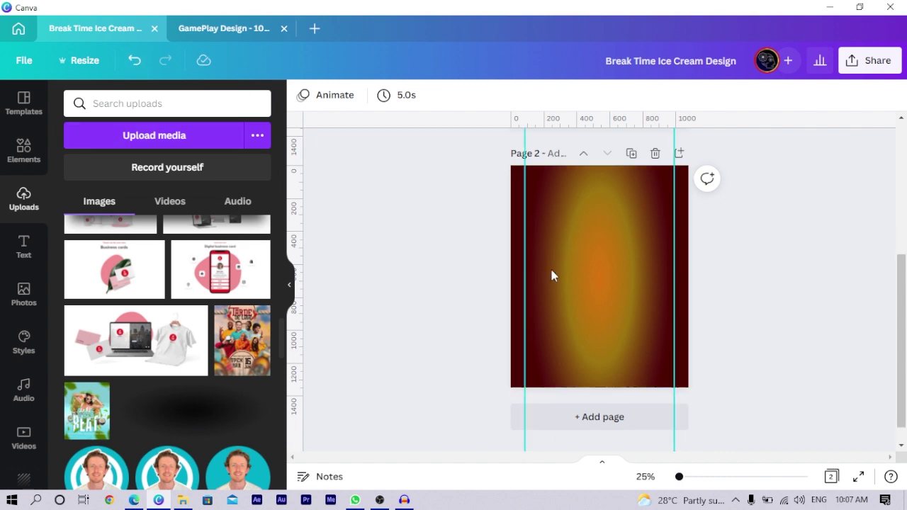
# Reduce the transparency value of the orange glow on page 2 to 43.
pyautogui.click(595, 305)
pyautogui.click(788, 97)
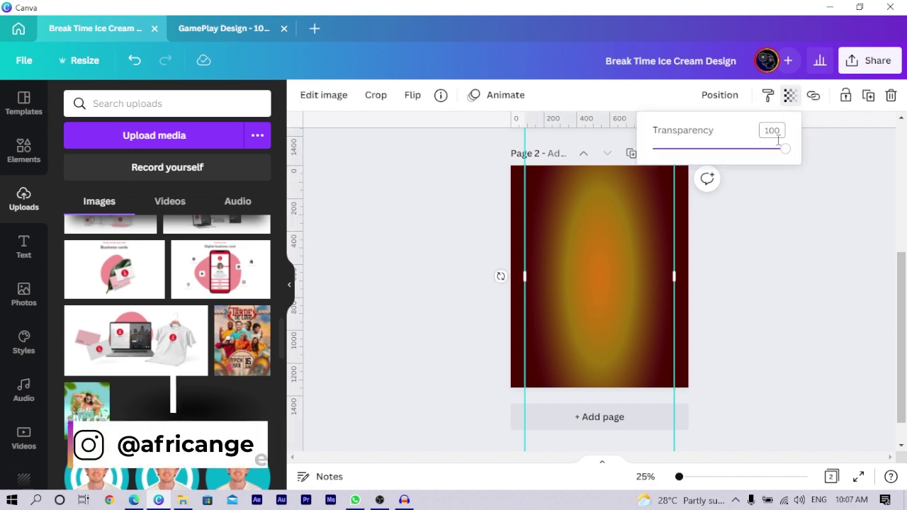
pyautogui.moveTo(783, 149); pyautogui.dragTo(709, 176)
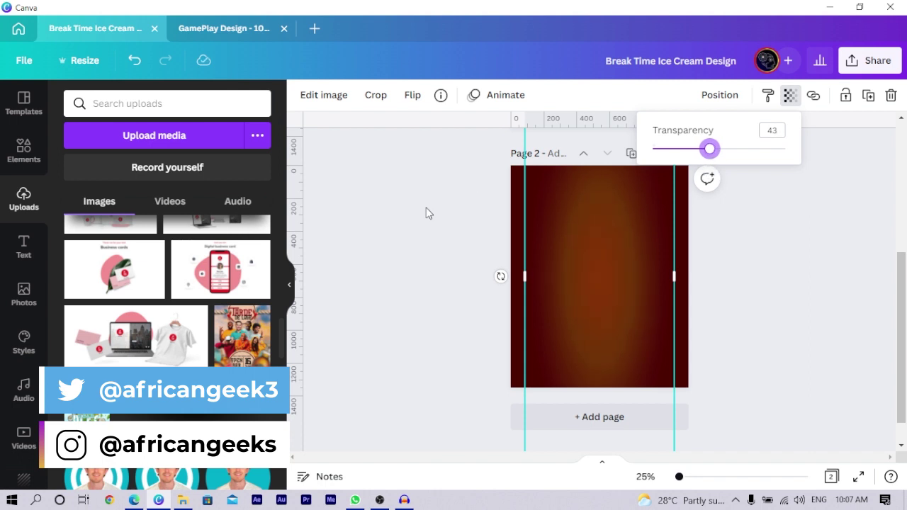
pyautogui.click(427, 212)
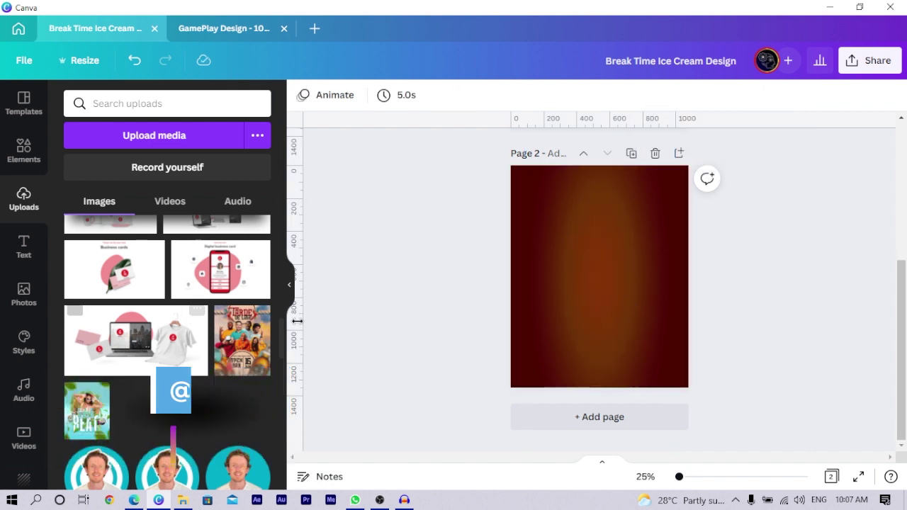
# Add the uploaded image of three upright ice cream cones to page 2 and enlarge it slightly at the centre.
pyautogui.moveTo(286, 346); pyautogui.dragTo(303, 227)
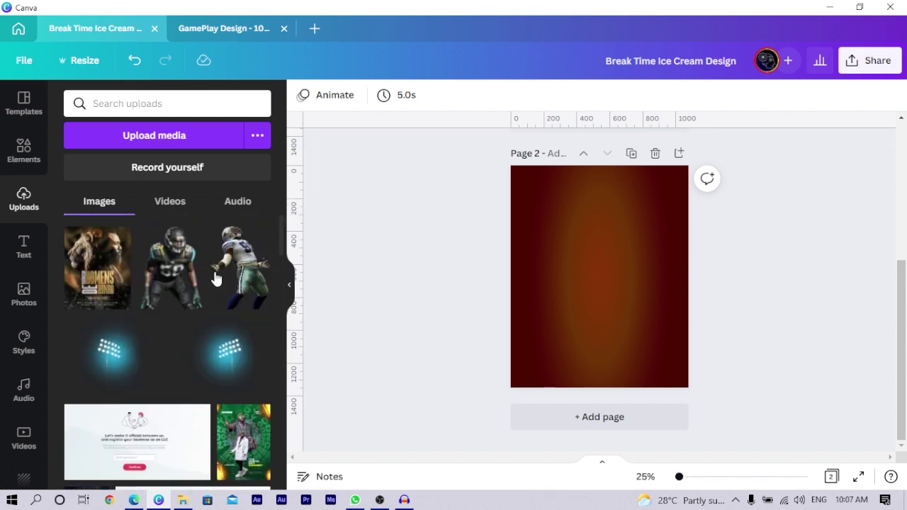
pyautogui.scroll(-8, 182, 333)
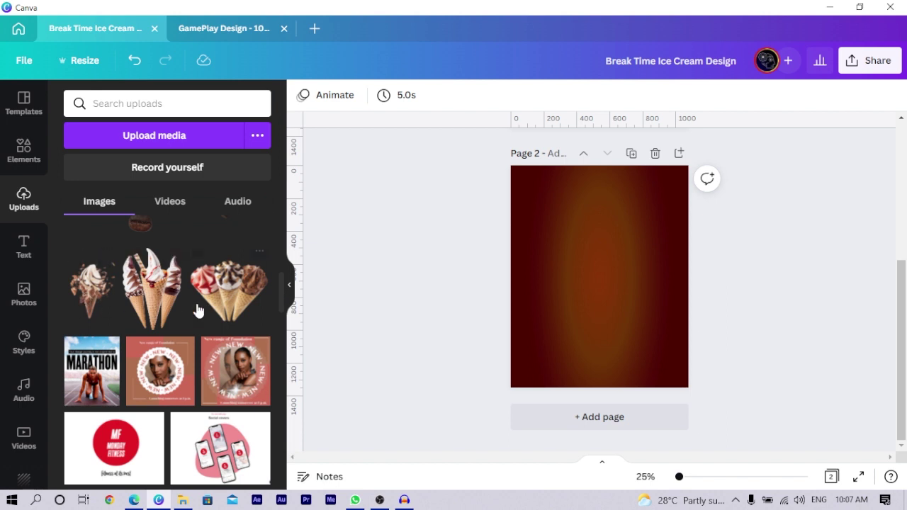
pyautogui.click(156, 303)
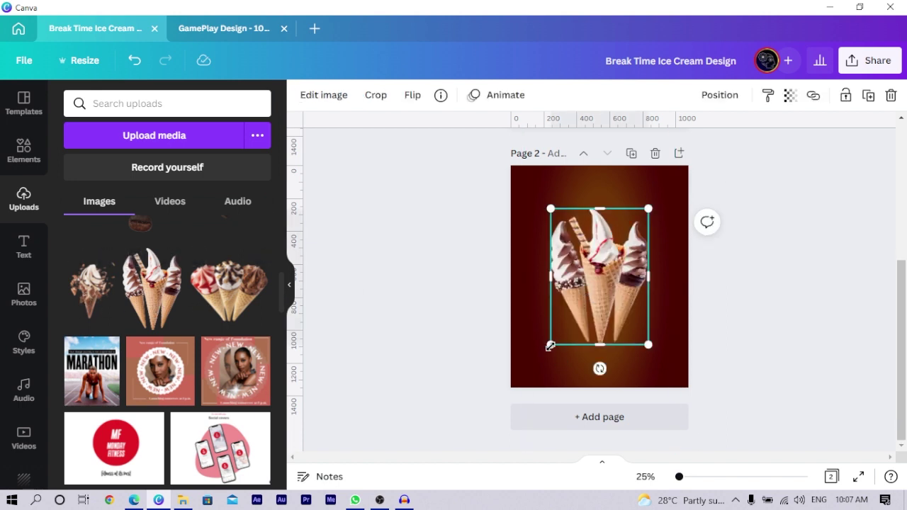
pyautogui.moveTo(547, 347); pyautogui.dragTo(539, 350)
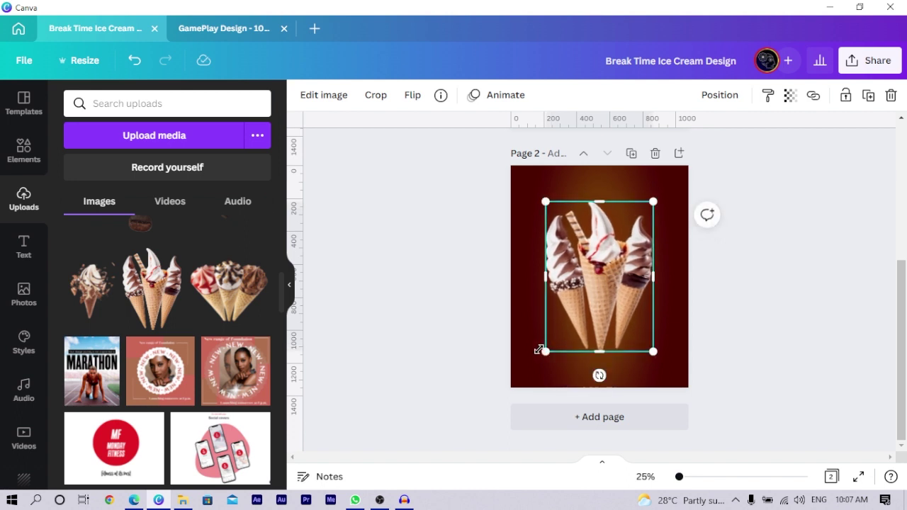
# Adjust the ice cream cones image to brightness -9, contrast 36 and saturation 30.
pyautogui.click(320, 98)
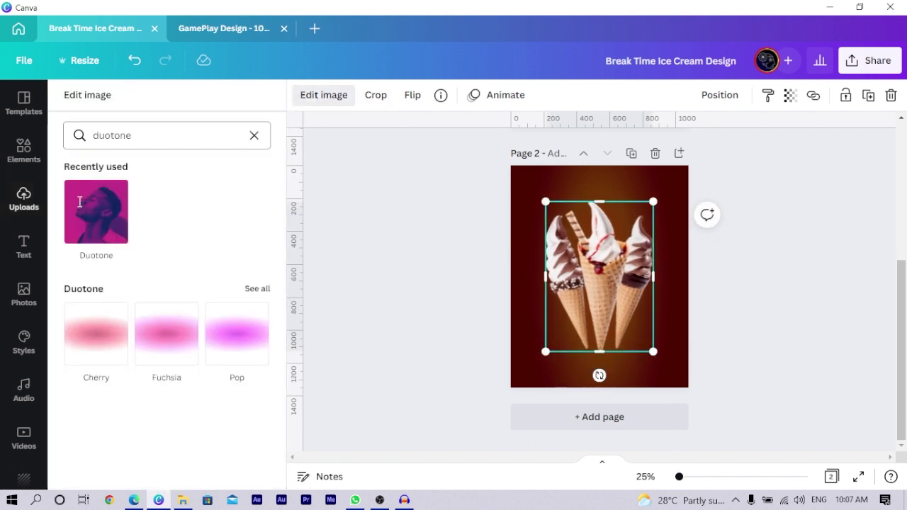
pyautogui.click(255, 139)
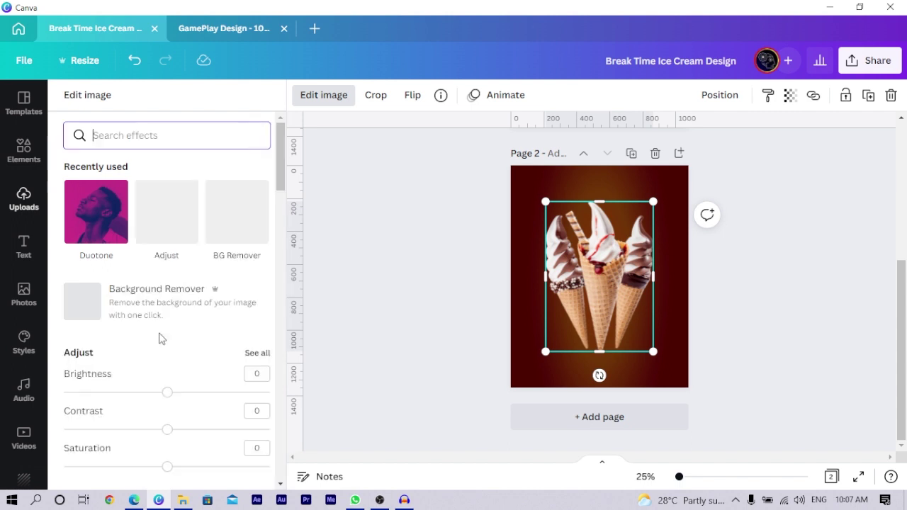
pyautogui.click(256, 353)
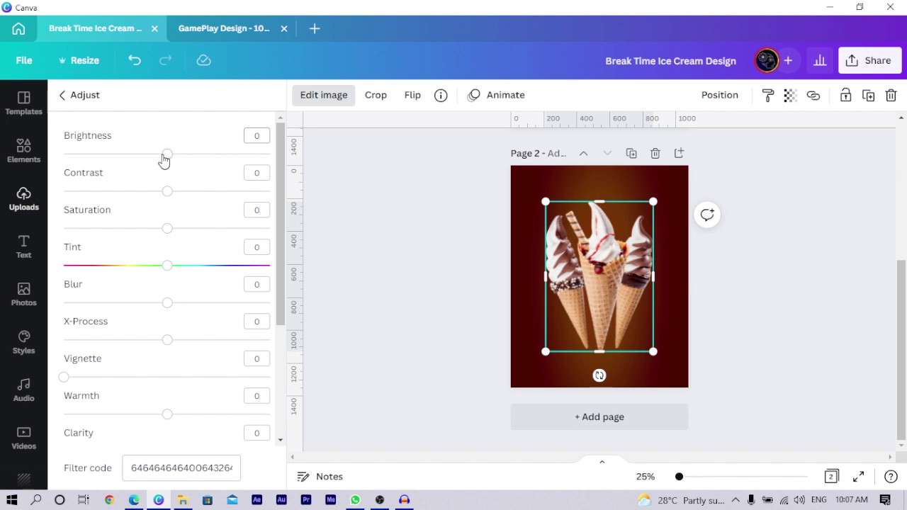
pyautogui.moveTo(167, 153); pyautogui.dragTo(158, 154)
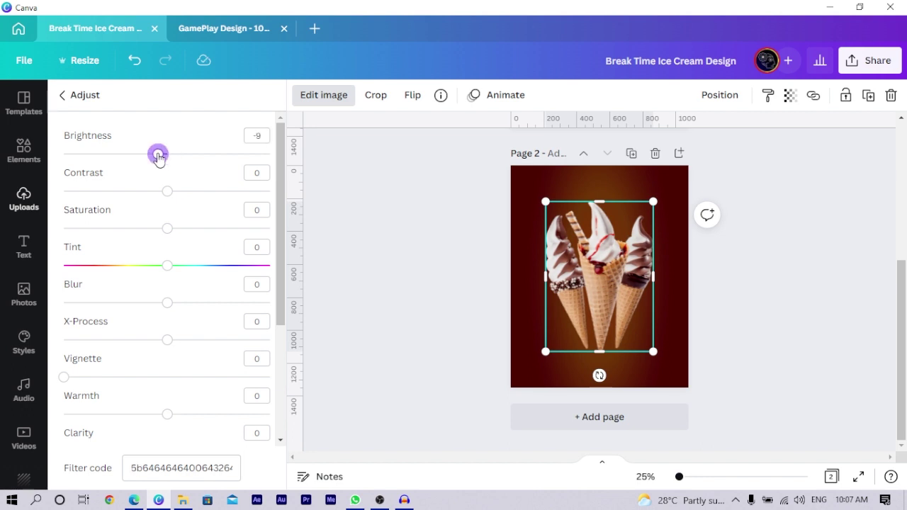
pyautogui.click(179, 191)
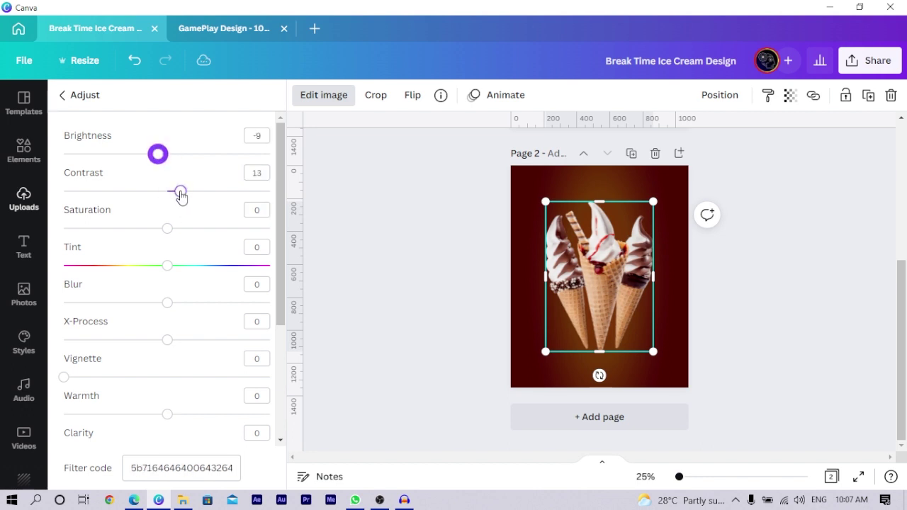
pyautogui.moveTo(191, 195)
pyautogui.mouseDown()
pyautogui.moveTo(212, 200)
pyautogui.moveTo(204, 204)
pyautogui.mouseUp()
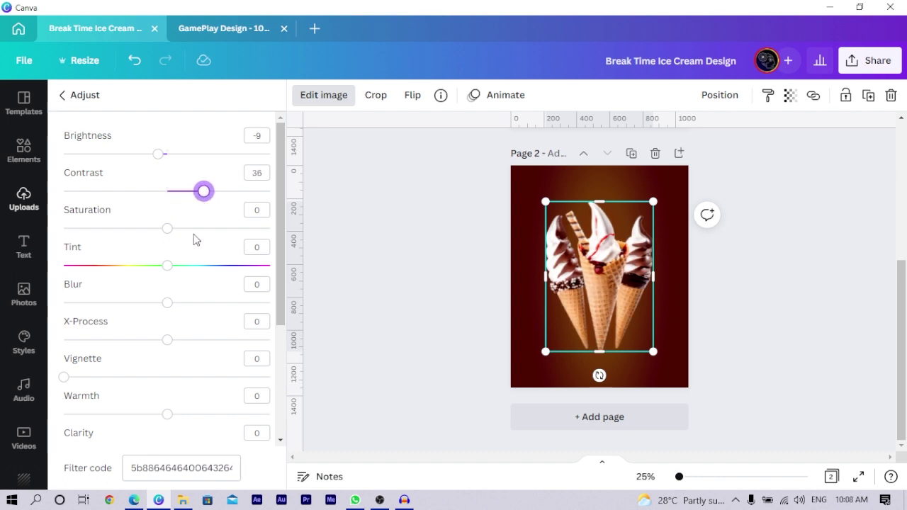
pyautogui.moveTo(170, 231); pyautogui.dragTo(199, 240)
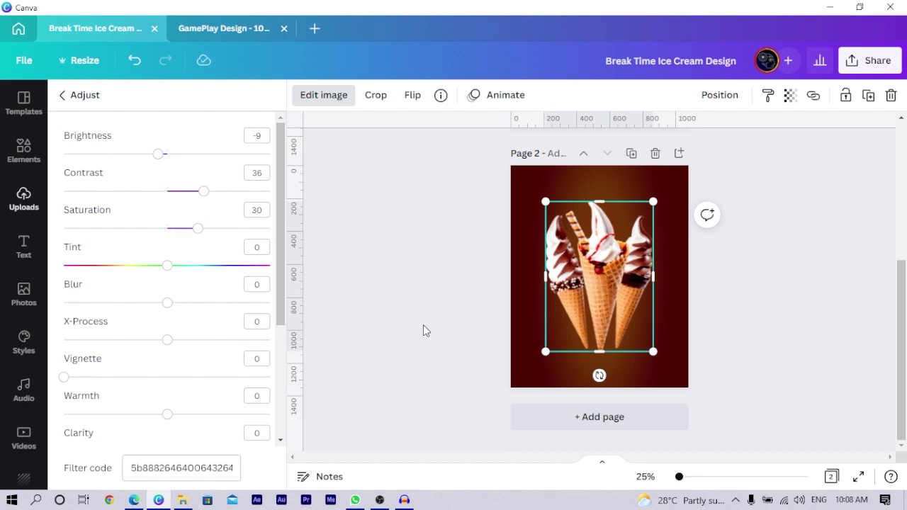
pyautogui.press('Escape')
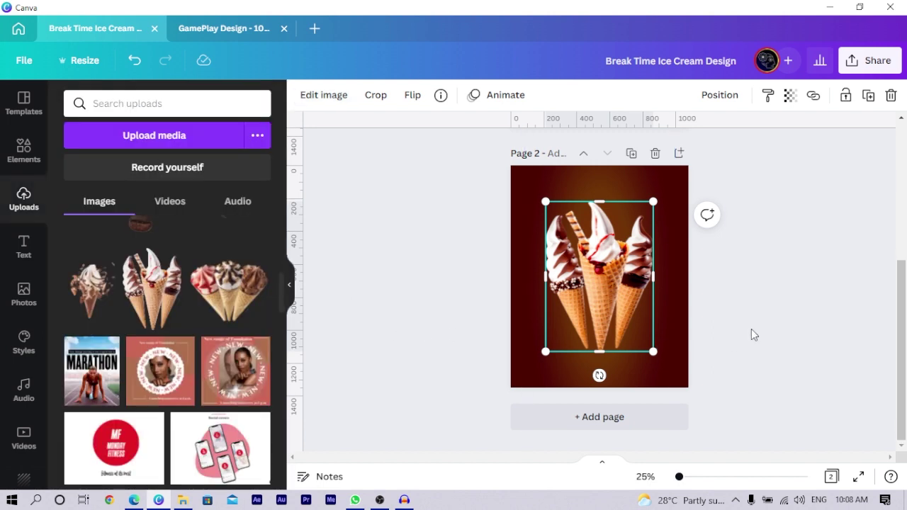
# Add the uploaded image of four scattered coffee beans to page 2 and enlarge it over the right-hand cone.
pyautogui.hotkey('ctrl', '+')
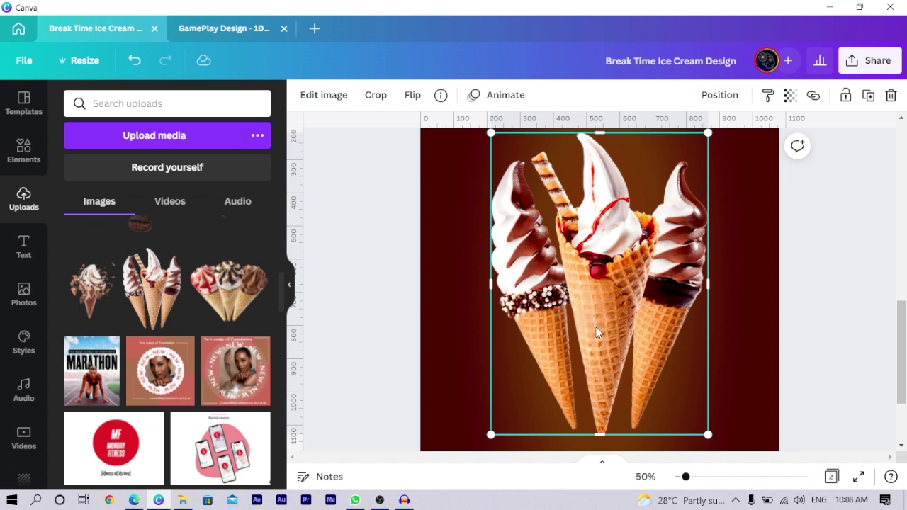
pyautogui.hotkey('ctrl', '-')
pyautogui.scroll(5, 728, 321)
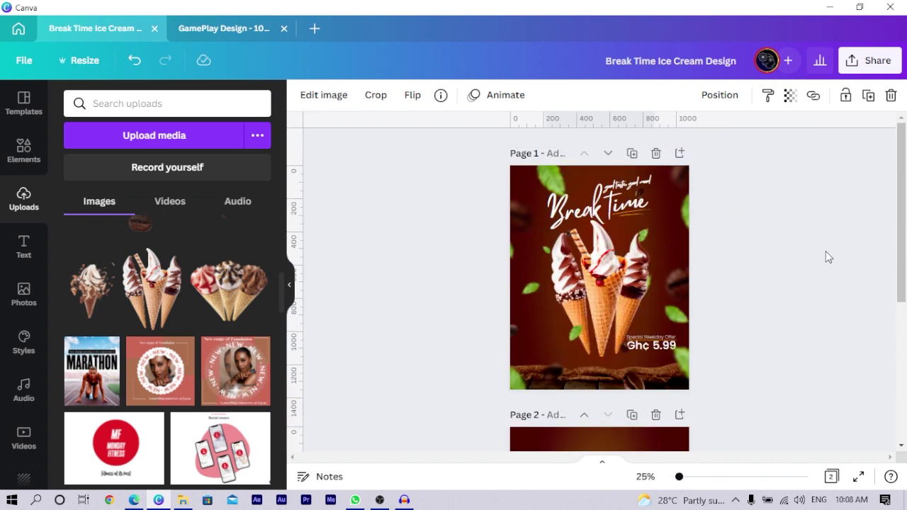
pyautogui.scroll(-3, 835, 258)
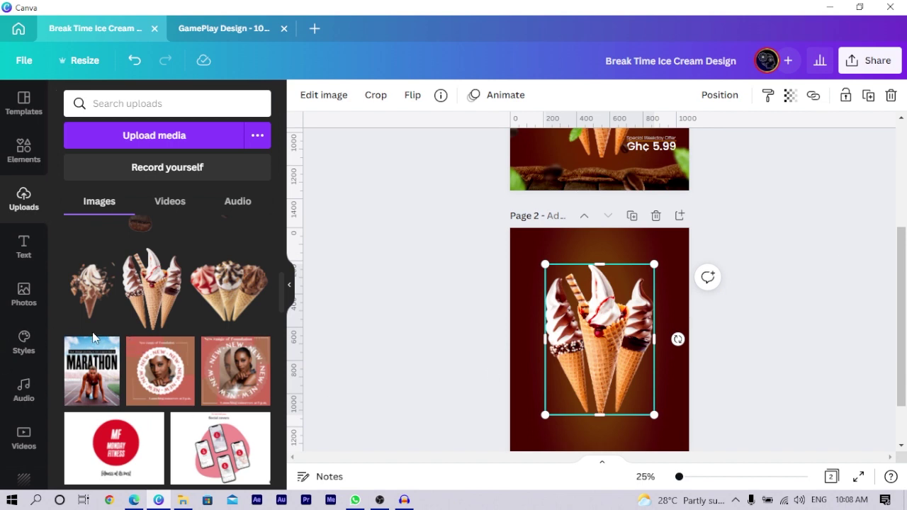
pyautogui.scroll(2, 85, 340)
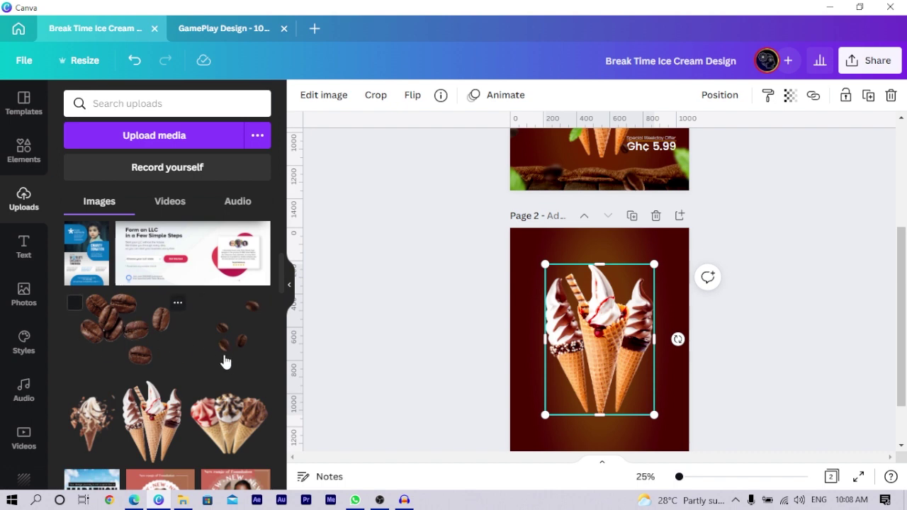
pyautogui.press('Escape')
pyautogui.click(232, 327)
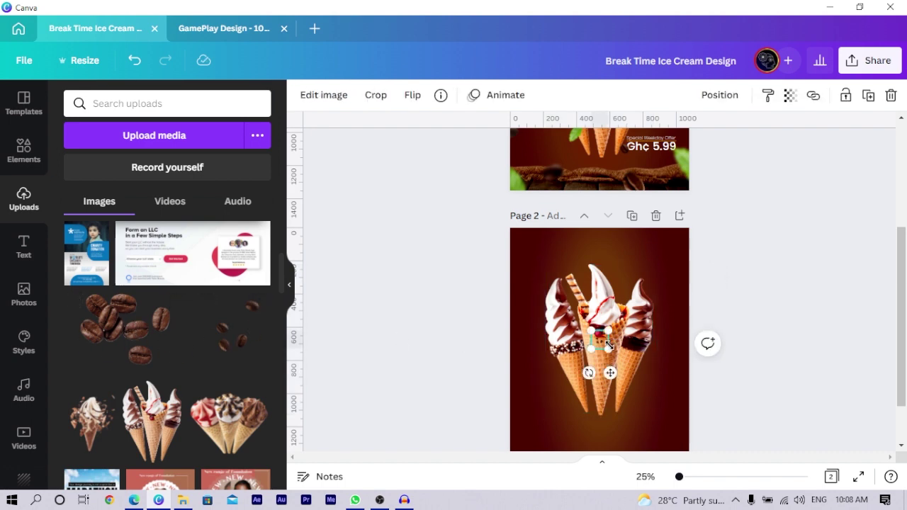
pyautogui.moveTo(622, 367); pyautogui.dragTo(673, 421)
pyautogui.scroll(-2, 631, 382)
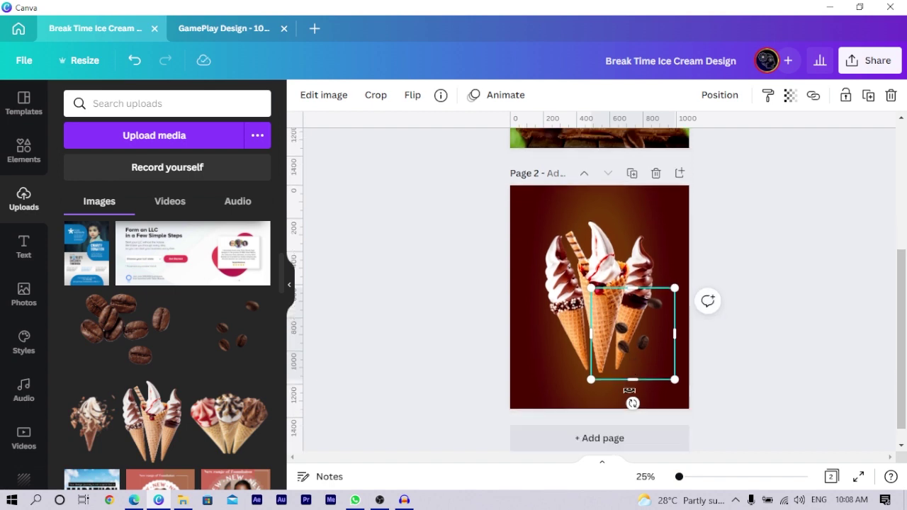
# Rotate the scattered beans image and crop it to a single bean near the right edge of page 2.
pyautogui.moveTo(631, 381); pyautogui.dragTo(538, 351)
pyautogui.moveTo(603, 284); pyautogui.dragTo(642, 320)
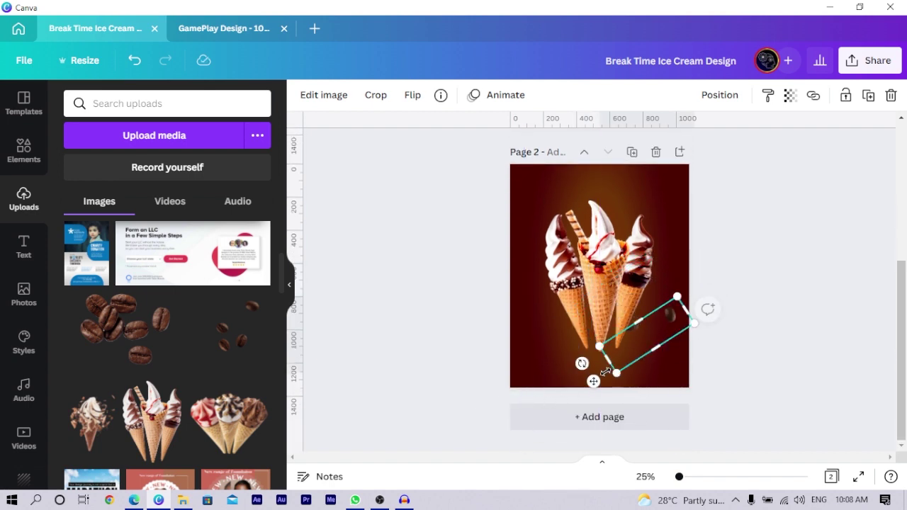
pyautogui.moveTo(607, 362); pyautogui.dragTo(654, 319)
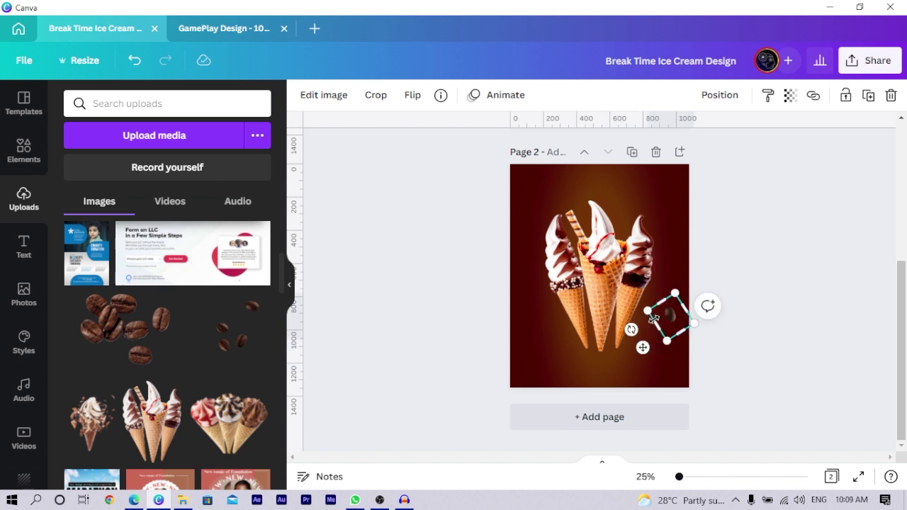
# Add the large coffee bean cluster image to page 2, move it below the left cone and crop it to its lowest bean.
pyautogui.click(121, 348)
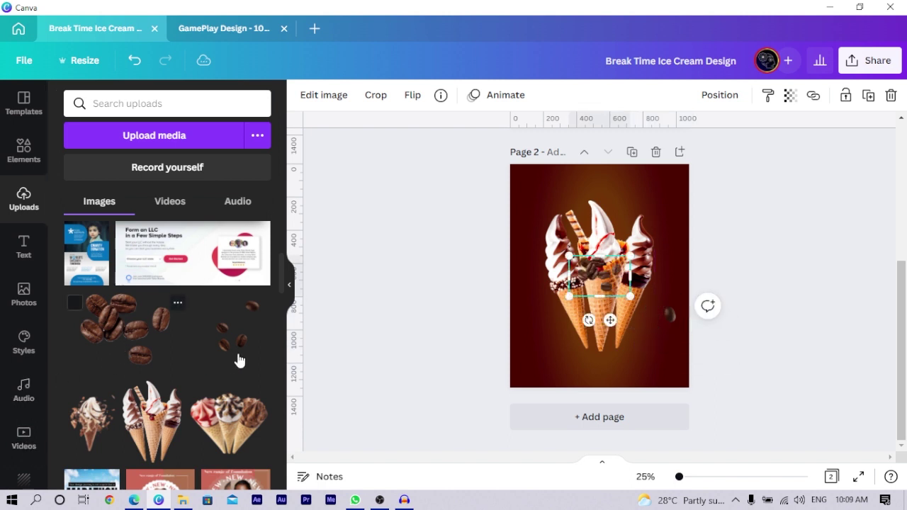
pyautogui.moveTo(599, 276); pyautogui.dragTo(559, 348)
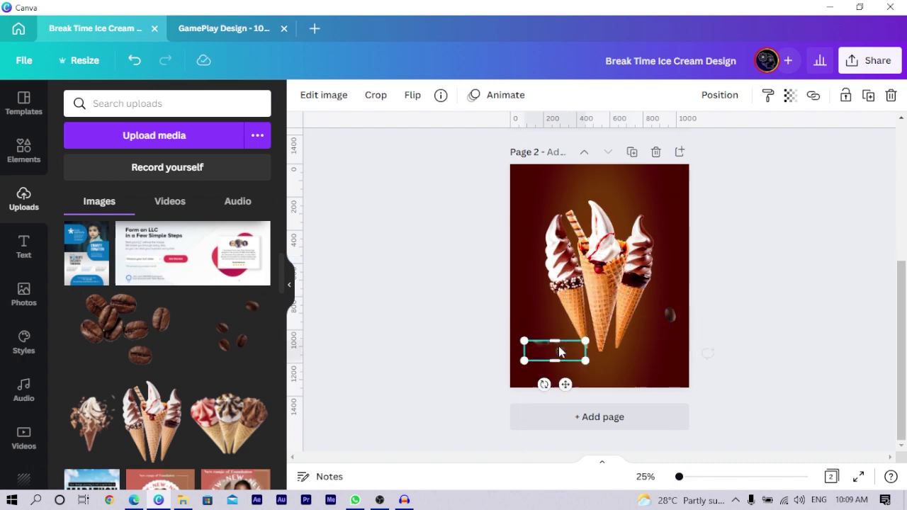
pyautogui.keyDown('ctrl'); pyautogui.scroll(3, 557, 351); pyautogui.keyUp('ctrl')
pyautogui.scroll(-3, 556, 352)
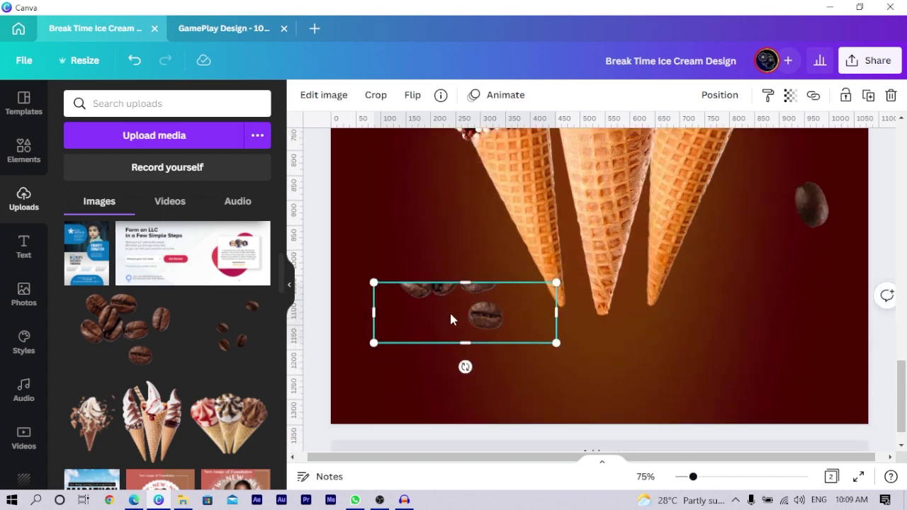
pyautogui.moveTo(471, 278); pyautogui.dragTo(464, 293)
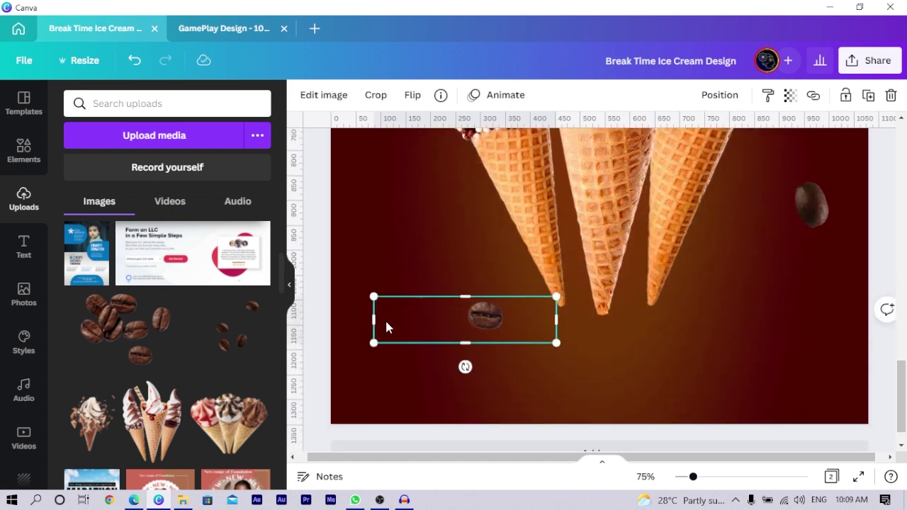
pyautogui.moveTo(398, 325); pyautogui.dragTo(447, 323)
pyautogui.moveTo(556, 318); pyautogui.dragTo(518, 318)
# Tilt the cropped cluster bean counter-clockwise, enlarge it and place it against the left edge of page 2 beside the cones.
pyautogui.moveTo(482, 367); pyautogui.dragTo(516, 356)
pyautogui.hotkey('ctrl', '+')
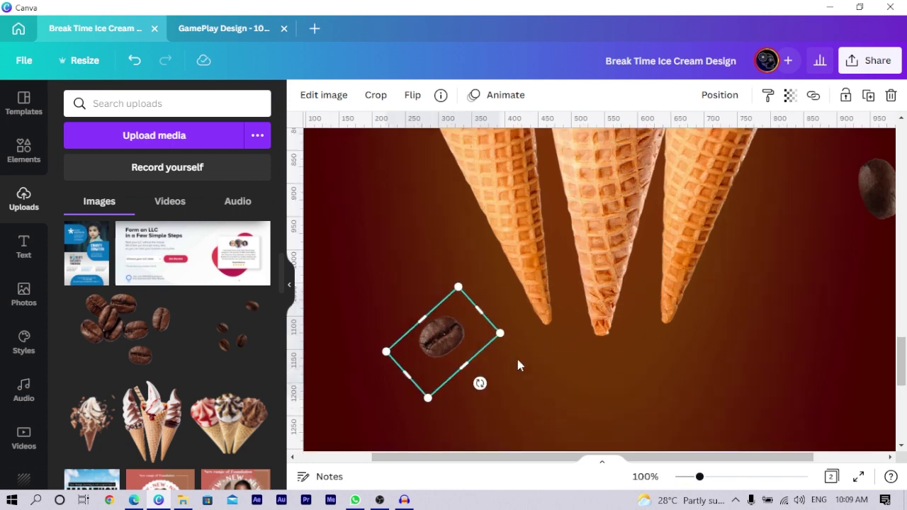
pyautogui.hotkey('ctrl', '-')
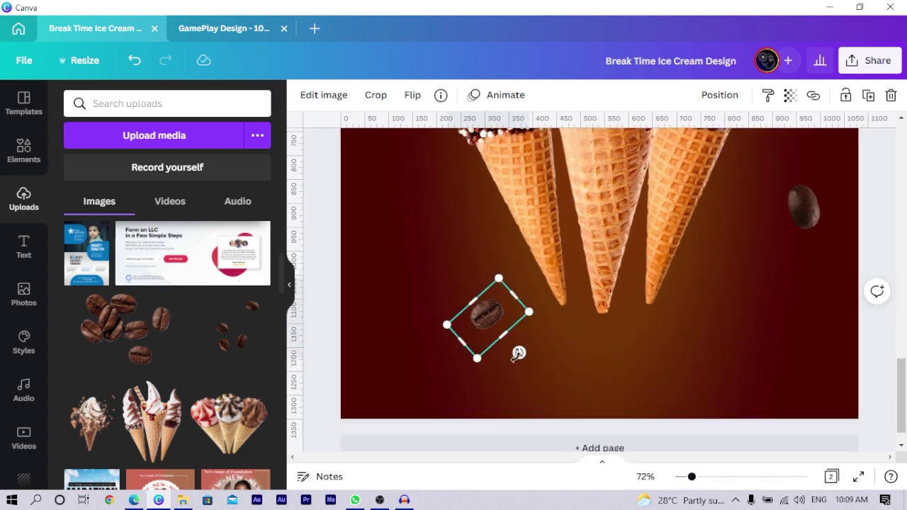
pyautogui.hotkey('ctrl', '-')
pyautogui.moveTo(481, 328); pyautogui.dragTo(468, 335)
pyautogui.moveTo(515, 316); pyautogui.dragTo(490, 232)
# Move the right-hand bean up beside the cones and place a smaller copy, about 169 × 153, below it.
pyautogui.click(737, 249)
pyautogui.moveTo(739, 260); pyautogui.dragTo(745, 205)
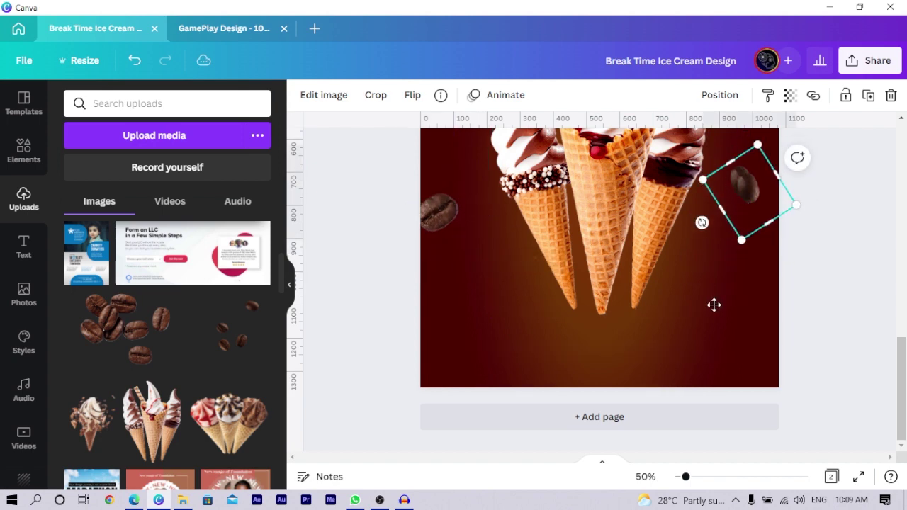
pyautogui.hotkey('ctrl', 'v')
pyautogui.moveTo(765, 328); pyautogui.dragTo(751, 311)
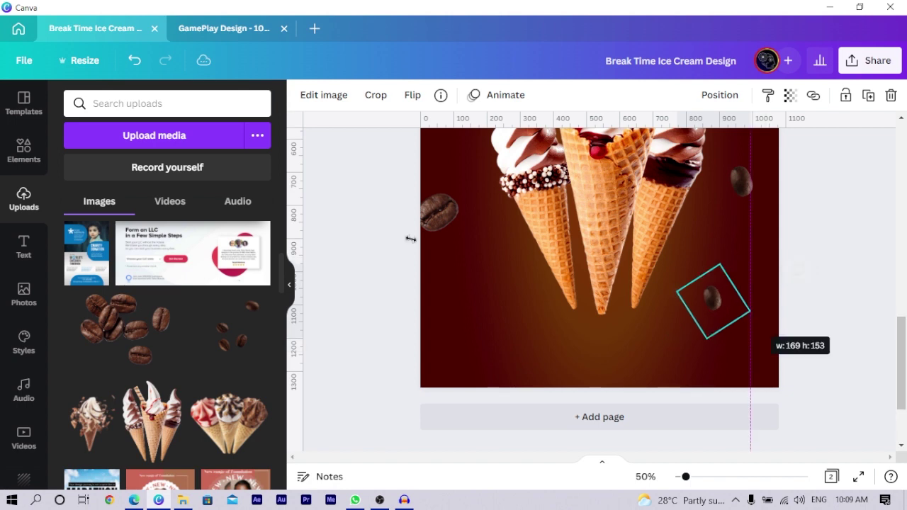
# Duplicate the left-edge bean, enlarge the copy and place it partly outside the upper-right corner of page 2.
pyautogui.click(438, 212)
pyautogui.moveTo(494, 213); pyautogui.dragTo(498, 217)
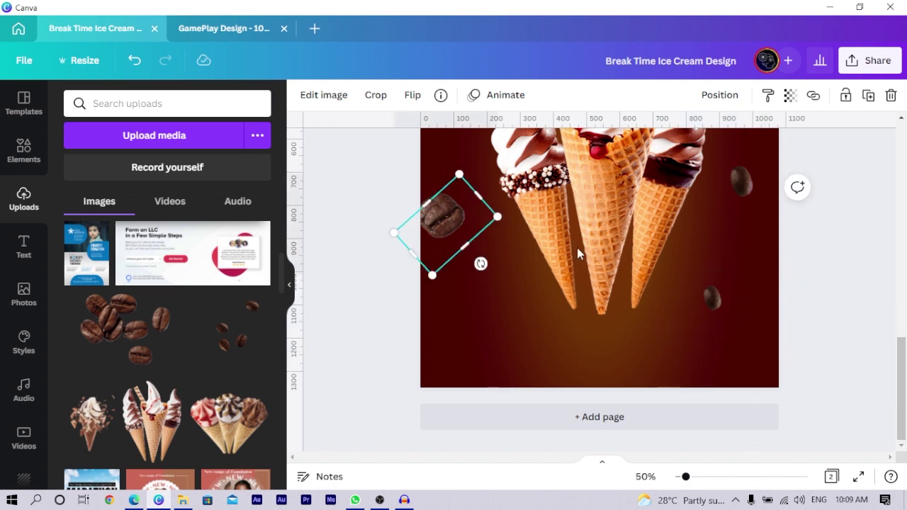
pyautogui.hotkey('ctrl', 'v')
pyautogui.scroll(3, 602, 351)
pyautogui.moveTo(593, 398); pyautogui.dragTo(617, 322)
pyautogui.moveTo(588, 404); pyautogui.dragTo(752, 182)
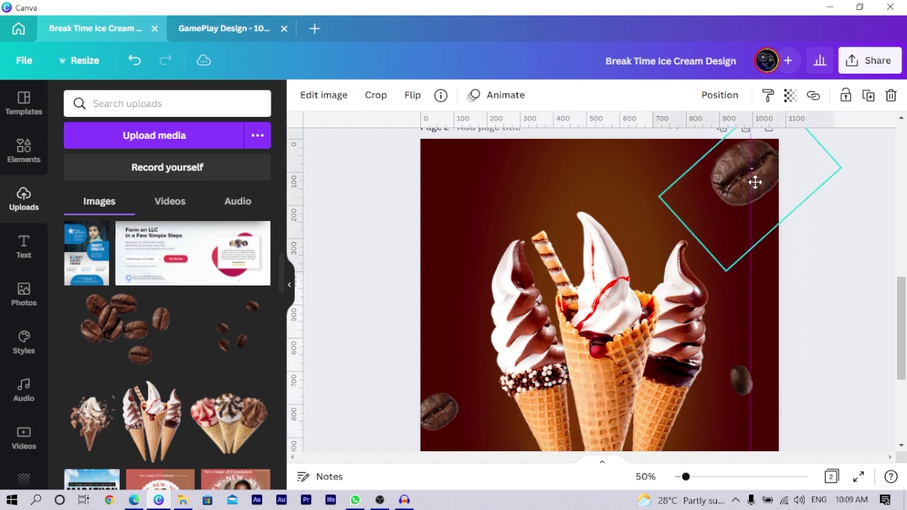
# Duplicate the small lower-right bean and place the copy near the upper-left corner of page 2.
pyautogui.scroll(-3, 743, 288)
pyautogui.click(700, 361)
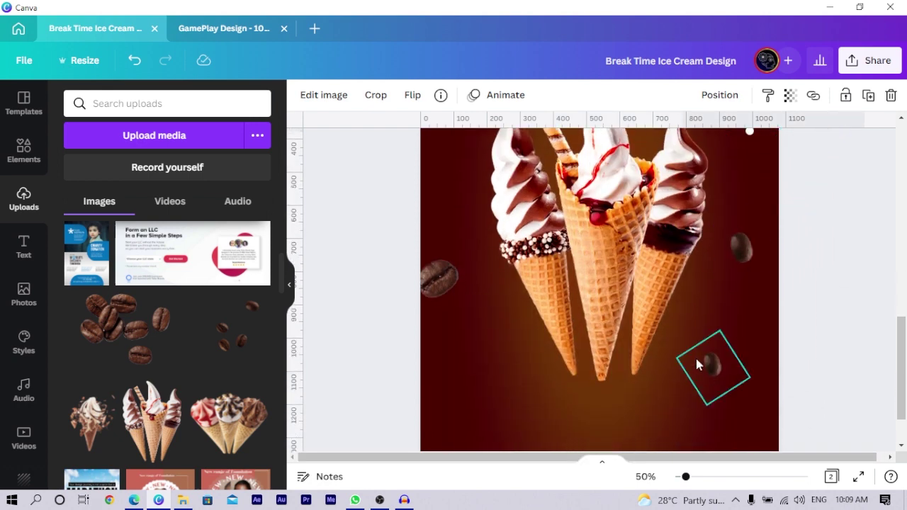
pyautogui.moveTo(460, 221); pyautogui.dragTo(434, 180)
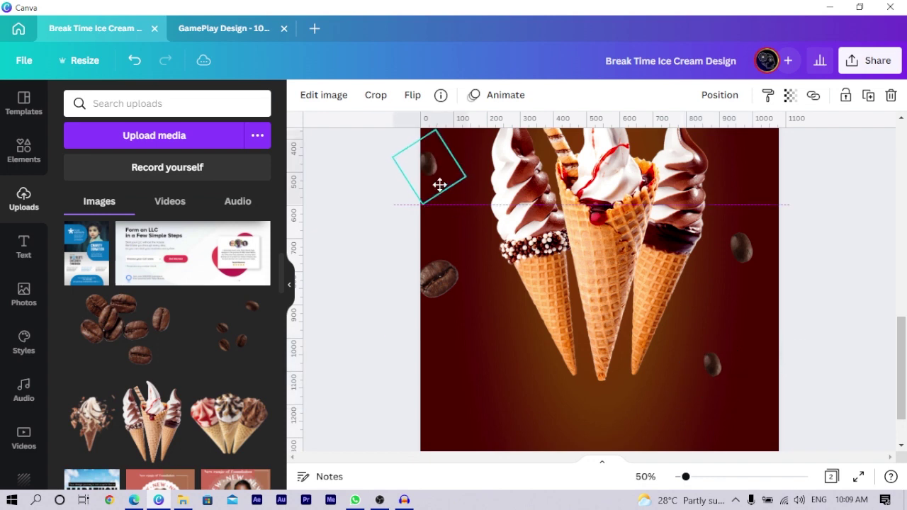
pyautogui.scroll(3, 389, 235)
pyautogui.moveTo(427, 306); pyautogui.dragTo(459, 189)
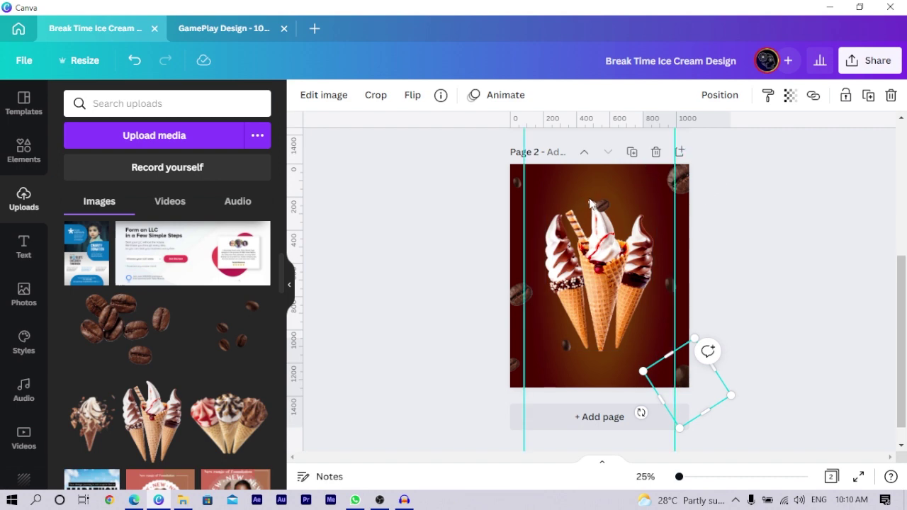
# Set the blur of the large bean at the upper-right corner of page 2 to 32.
pyautogui.click(686, 184)
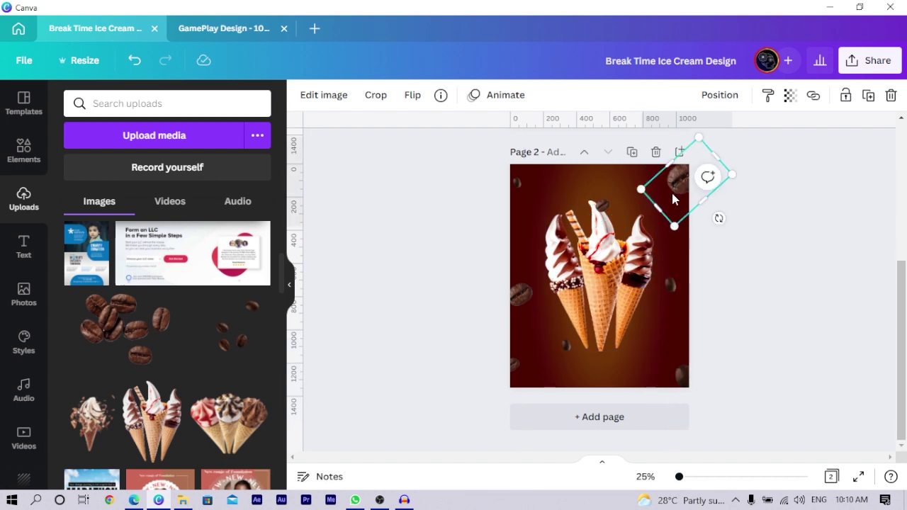
pyautogui.click(311, 99)
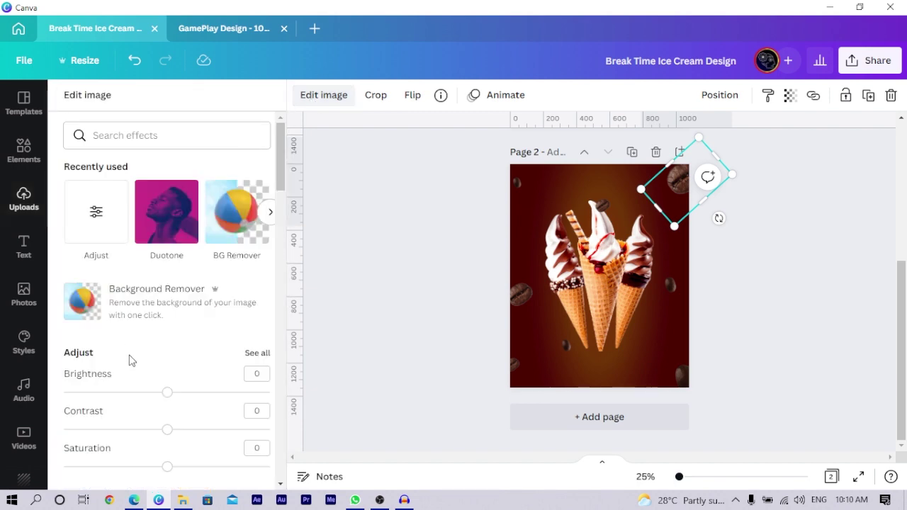
pyautogui.scroll(-3, 178, 344)
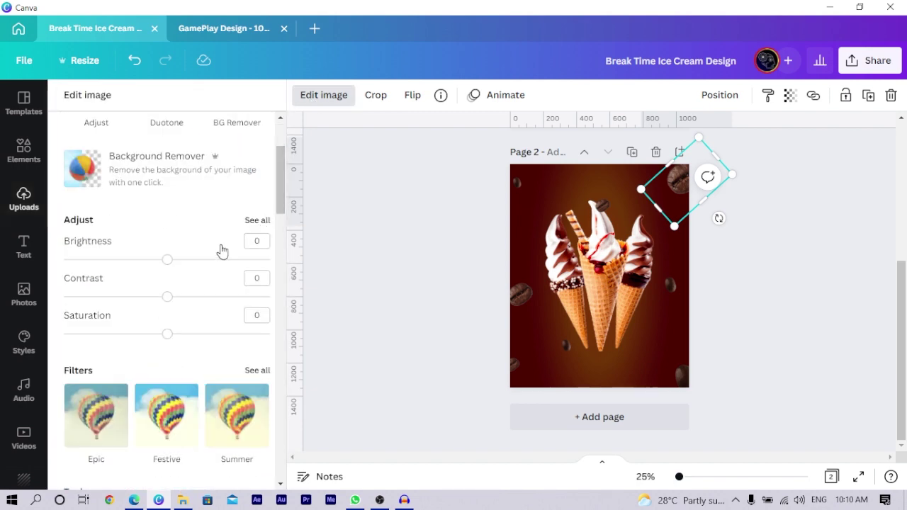
pyautogui.click(256, 220)
pyautogui.click(200, 302)
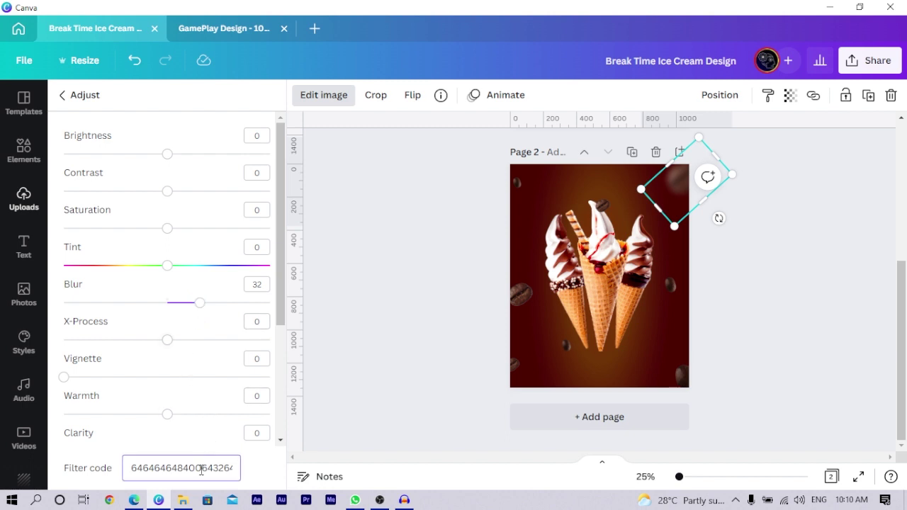
# Copy the upper-right bean's filter code and apply it to the bean at the left edge beside the cones.
pyautogui.click(201, 468)
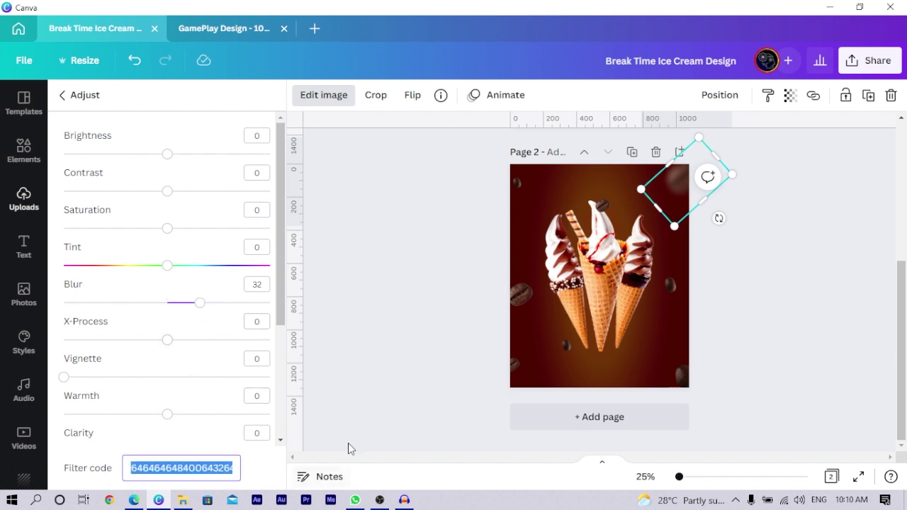
pyautogui.click(522, 299)
pyautogui.click(179, 473)
pyautogui.hotkey('ctrl', 'v')
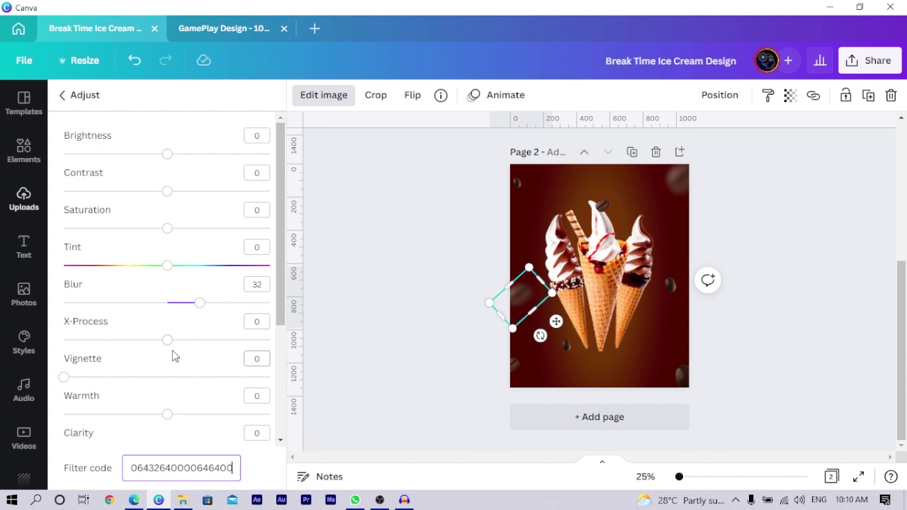
# Set the left-edge bean's contrast to 23 and its saturation to 31.
pyautogui.click(188, 190)
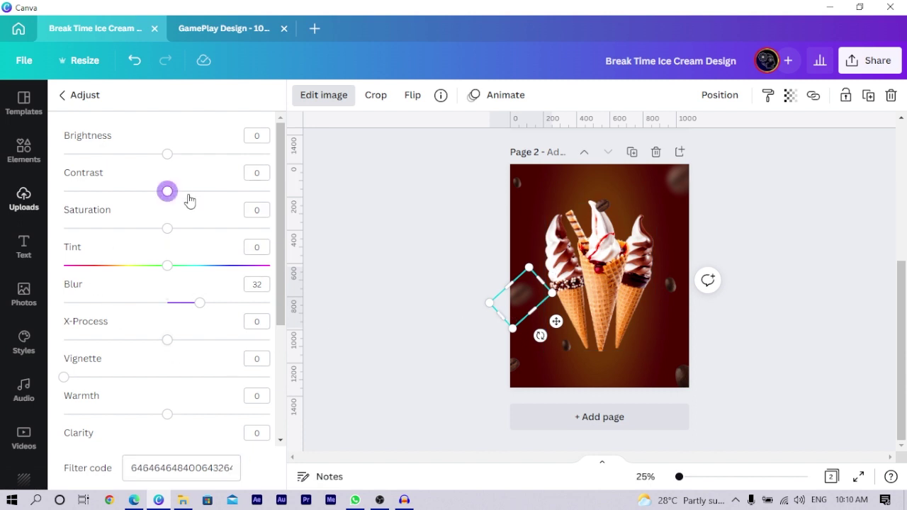
pyautogui.click(190, 191)
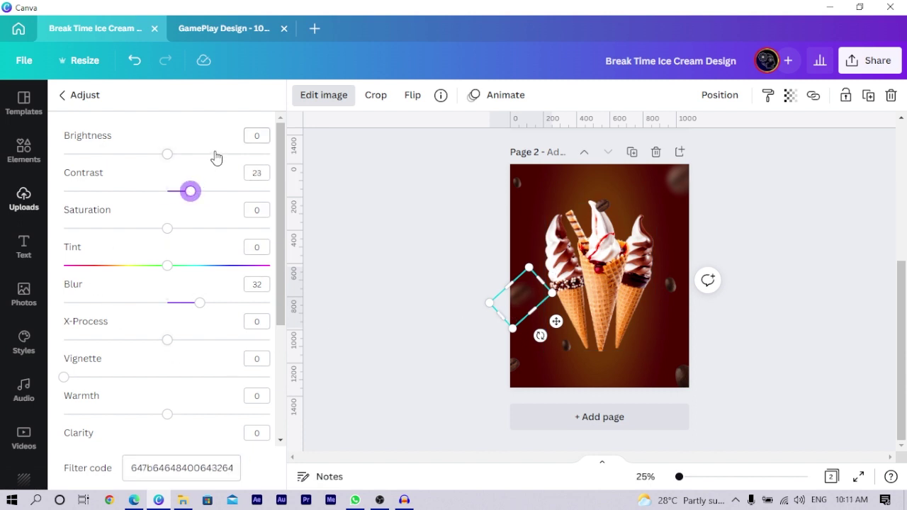
pyautogui.click(257, 210)
pyautogui.click(198, 228)
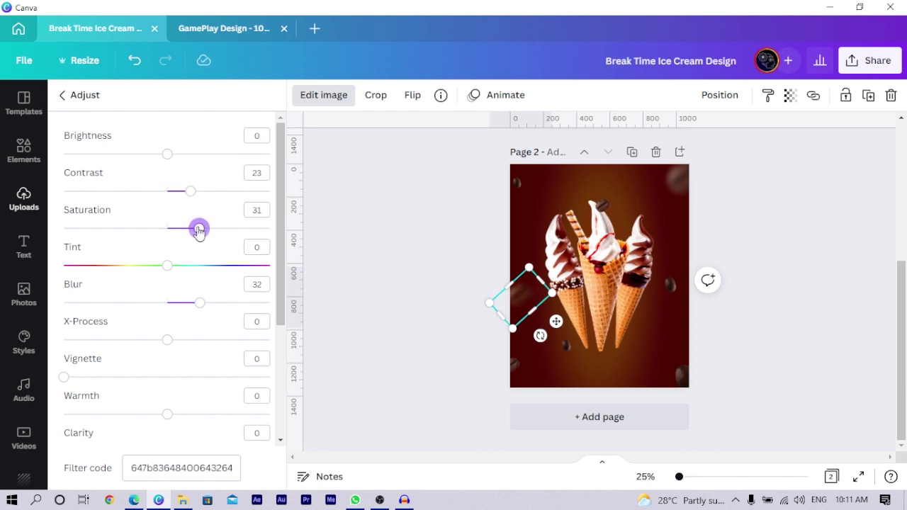
# Copy the left-edge bean's filter code onto the lower-left bean and set that bean's blur to 0.
pyautogui.doubleClick(203, 467)
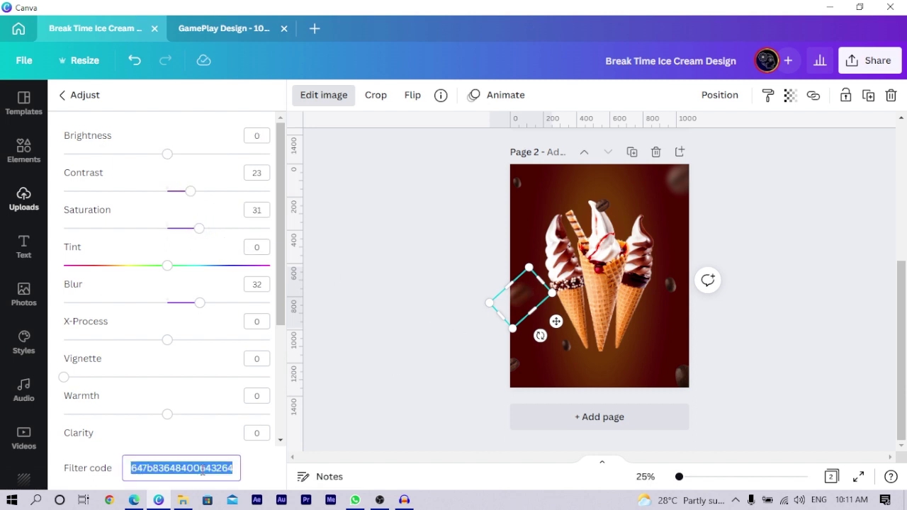
pyautogui.click(512, 365)
pyautogui.doubleClick(222, 465)
pyautogui.hotkey('ctrl', 'v')
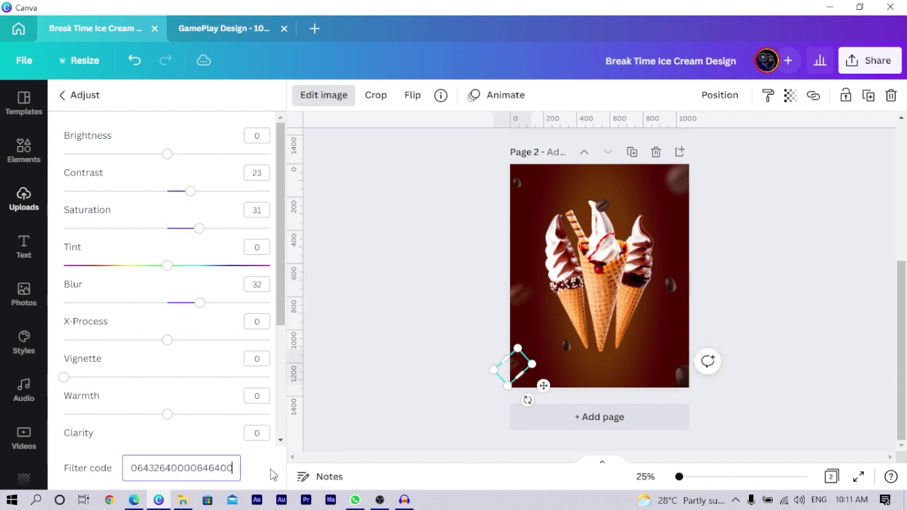
pyautogui.click(263, 283)
pyautogui.write('0')
pyautogui.press('Return')
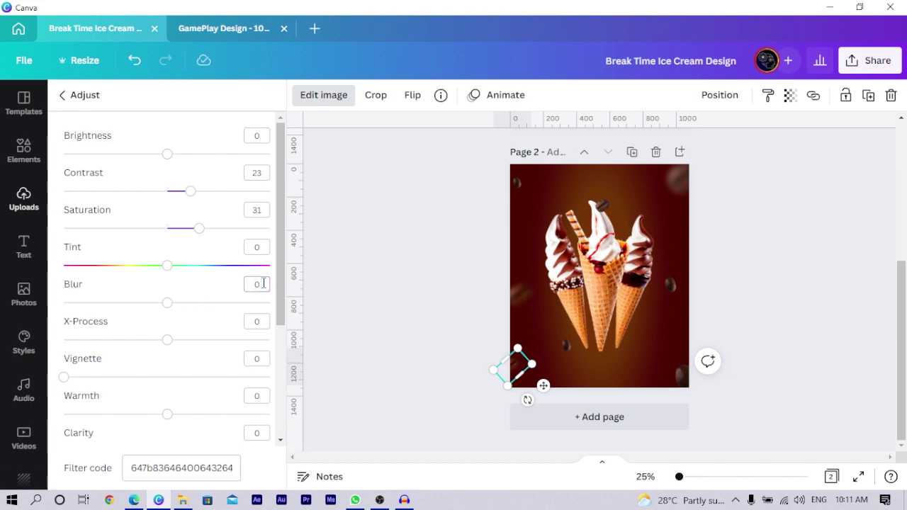
# Apply the copied filter code to the large bean at the lower-right corner of page 2.
pyautogui.click(684, 383)
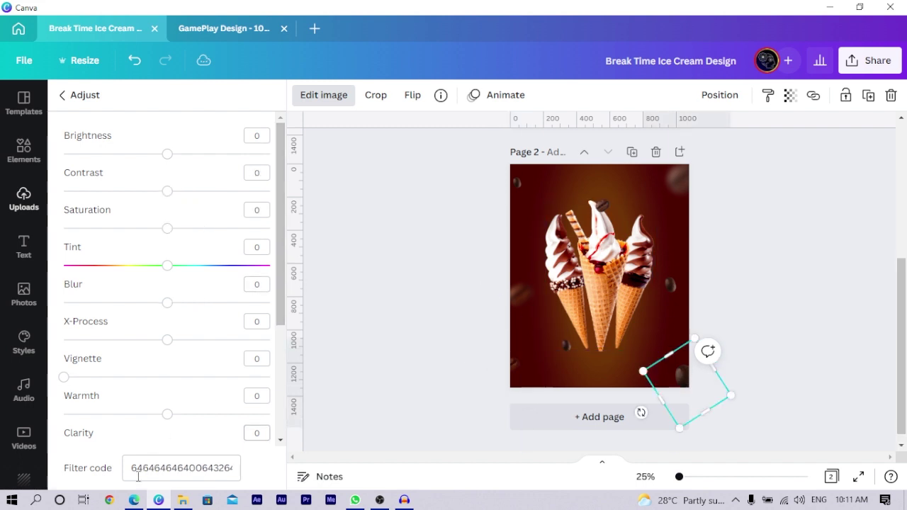
pyautogui.tripleClick(167, 462)
pyautogui.hotkey('ctrl', 'v')
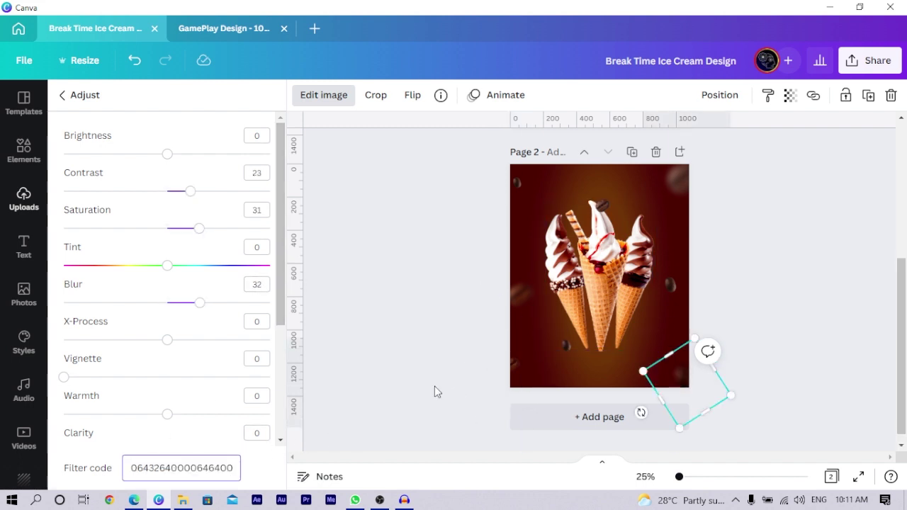
pyautogui.press('Escape')
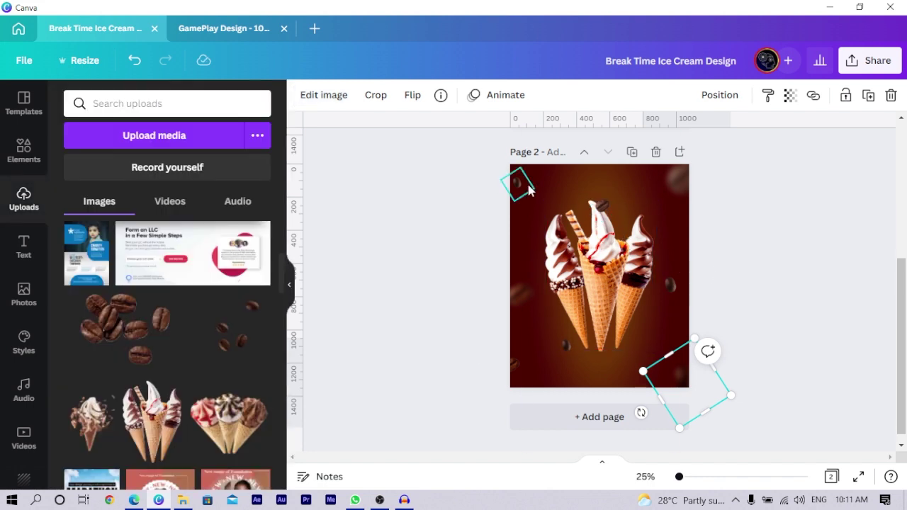
# Apply the copied filter code to the small bean near the upper-left corner of page 2.
pyautogui.click(519, 186)
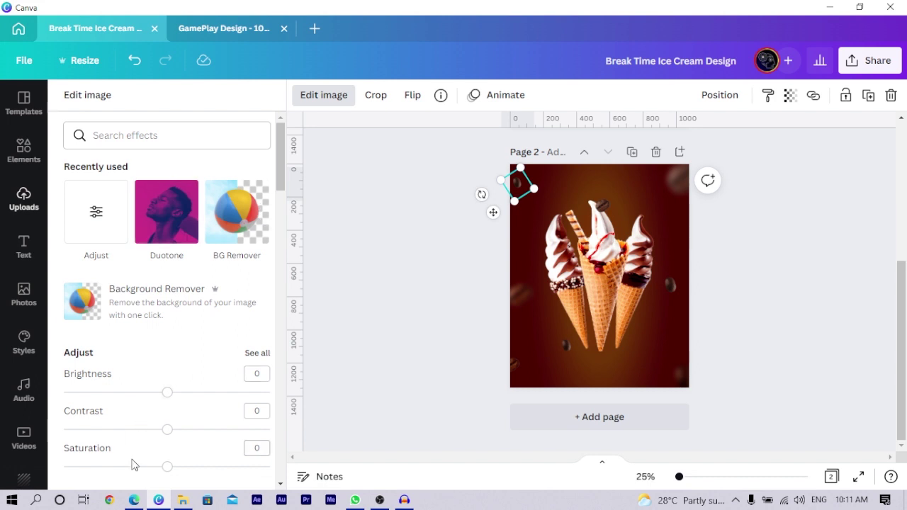
pyautogui.click(258, 353)
pyautogui.click(164, 468)
pyautogui.hotkey('ctrl', 'a')
pyautogui.hotkey('ctrl', 'v')
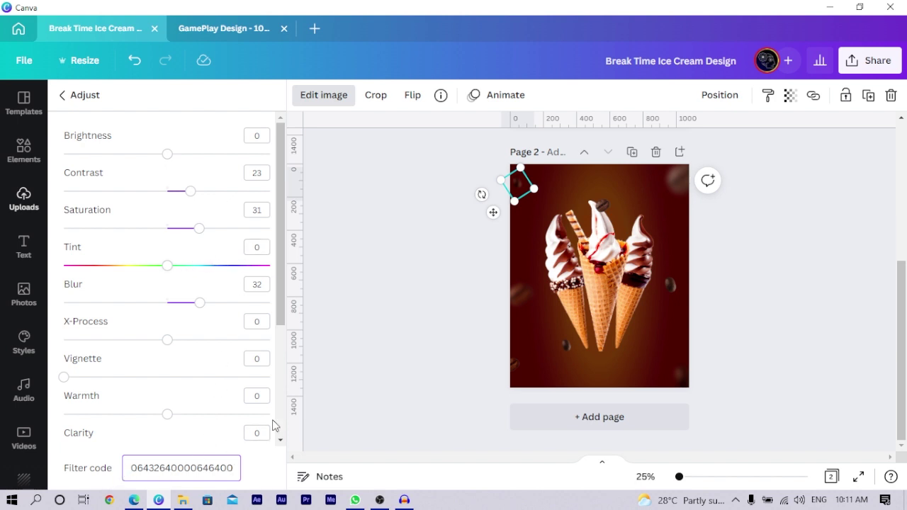
# Apply the copied filter code to the bean on top of the middle cone and remove its blur.
pyautogui.click(605, 208)
pyautogui.click(73, 238)
pyautogui.click(167, 469)
pyautogui.hotkey('ctrl', 'a')
pyautogui.hotkey('ctrl', 'v')
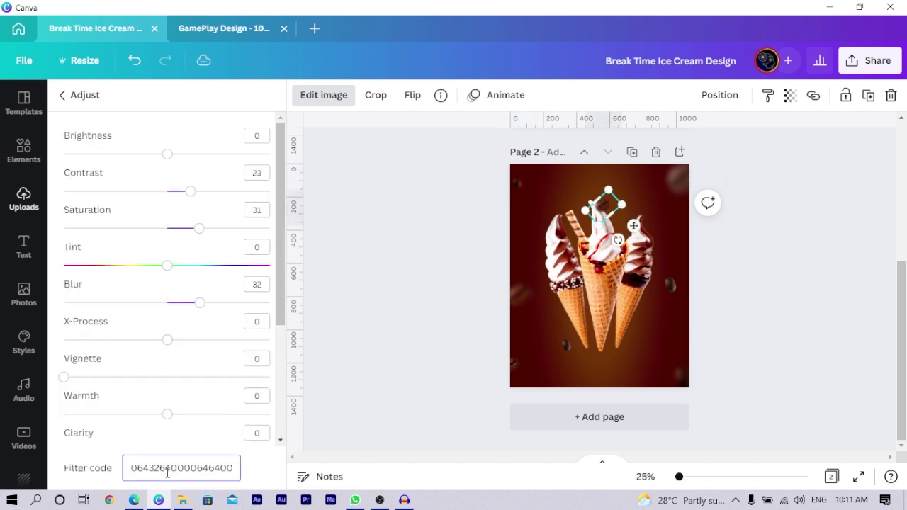
pyautogui.click(263, 285)
pyautogui.press('Return')
pyautogui.press('Escape')
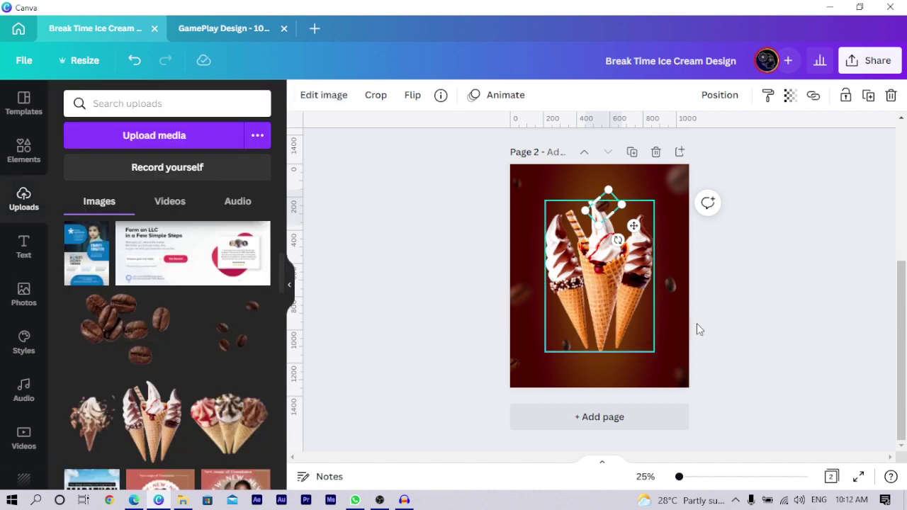
# Apply the copied filter code to the bean beside the right-hand cone and remove its blur.
pyautogui.click(673, 292)
pyautogui.click(323, 96)
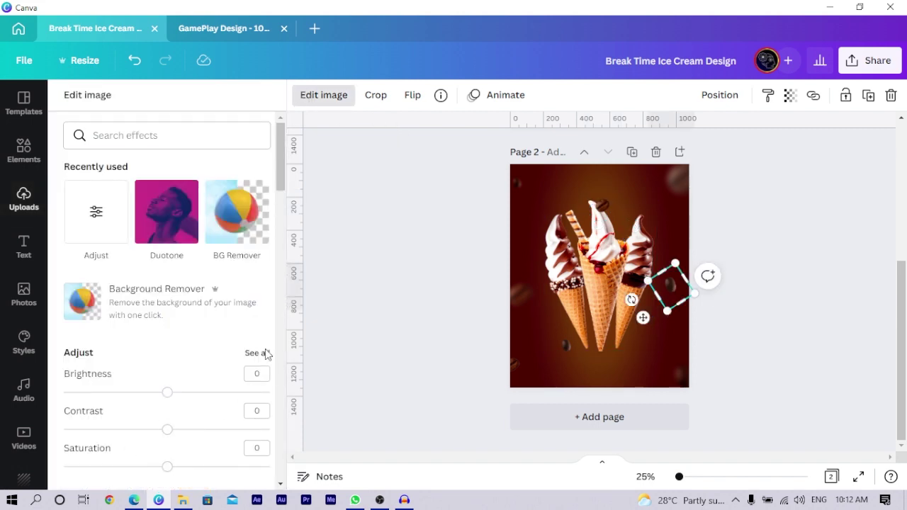
pyautogui.click(258, 352)
pyautogui.click(179, 459)
pyautogui.hotkey('ctrl', 'a')
pyautogui.hotkey('ctrl', 'v')
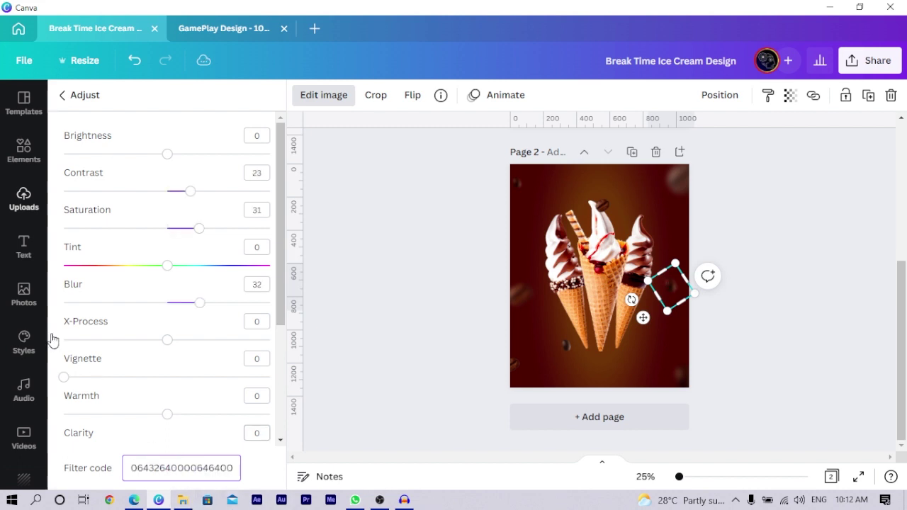
pyautogui.doubleClick(256, 284)
# Apply the copied filter code to the small bean below the left-hand cone and set its blur to 0.
pyautogui.click(181, 466)
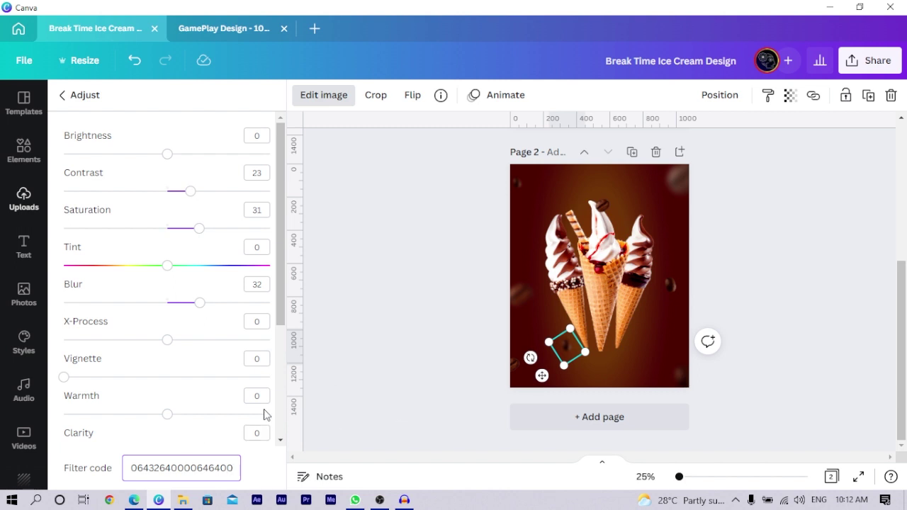
pyautogui.click(261, 291)
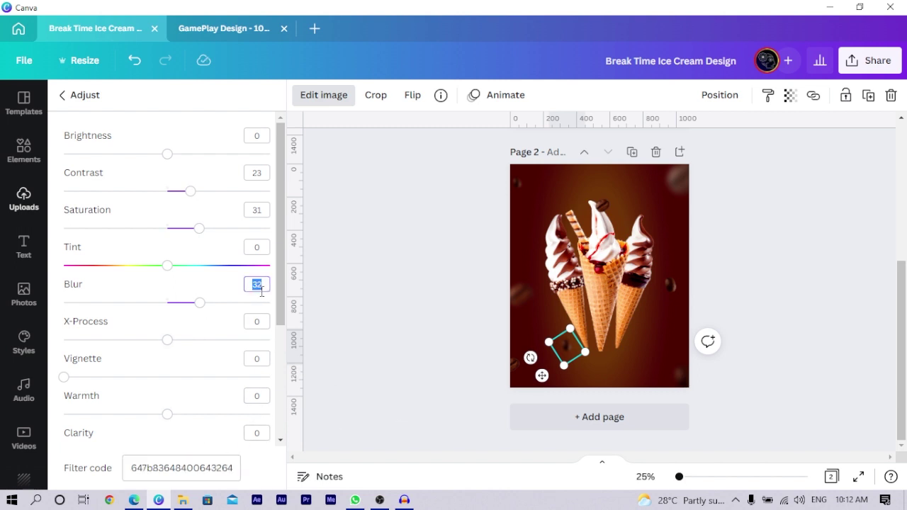
pyautogui.write('0')
pyautogui.click(425, 244)
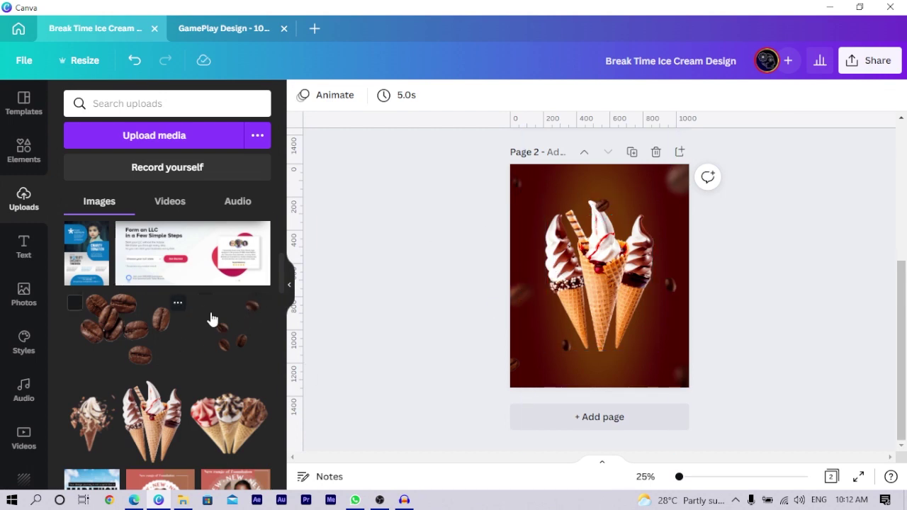
# Find the green leaf photo among the recently used photos and add it to page 2.
pyautogui.scroll(3, 283, 286)
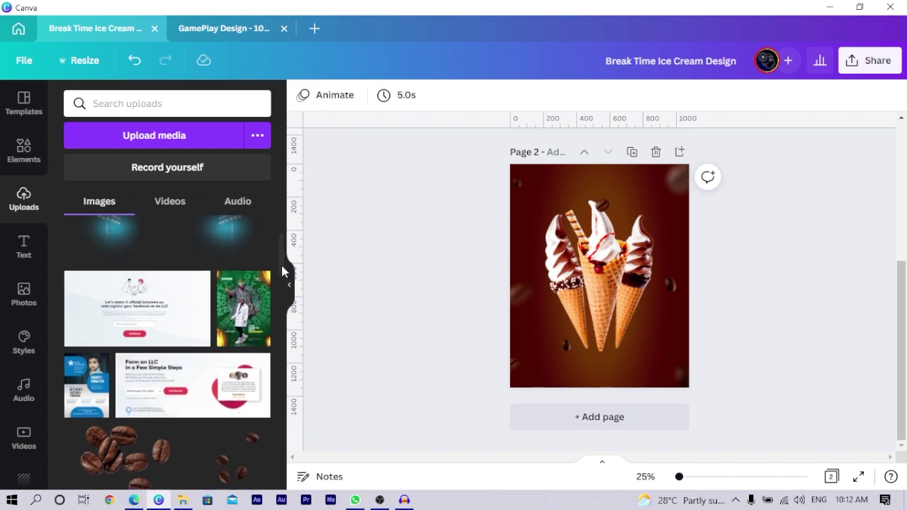
pyautogui.scroll(-5, 273, 283)
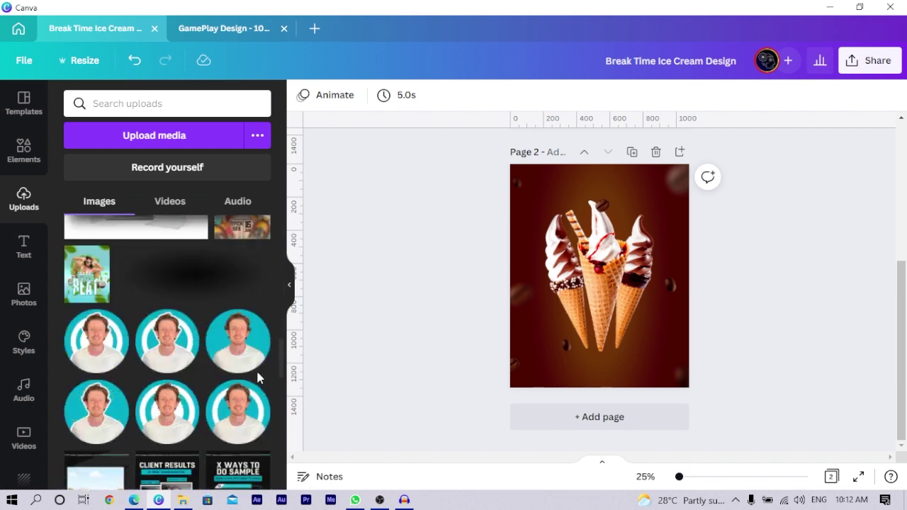
pyautogui.scroll(3, 269, 329)
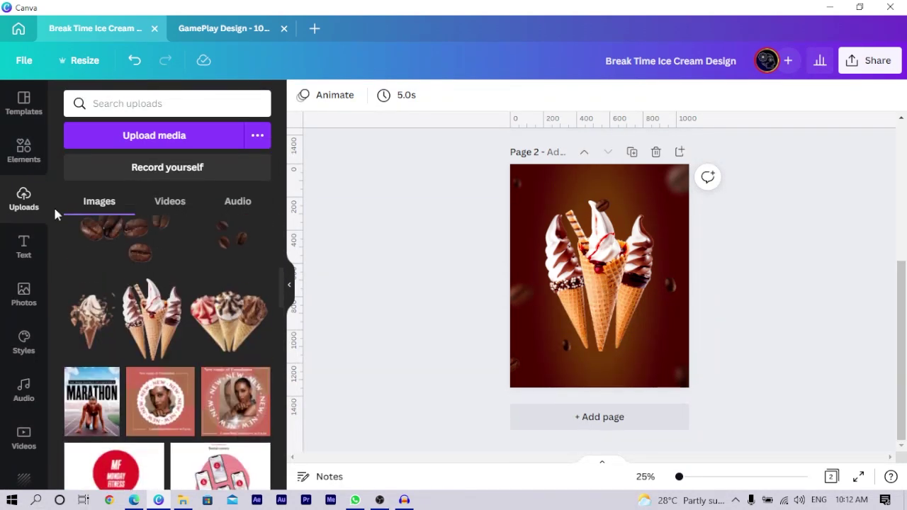
pyautogui.click(23, 149)
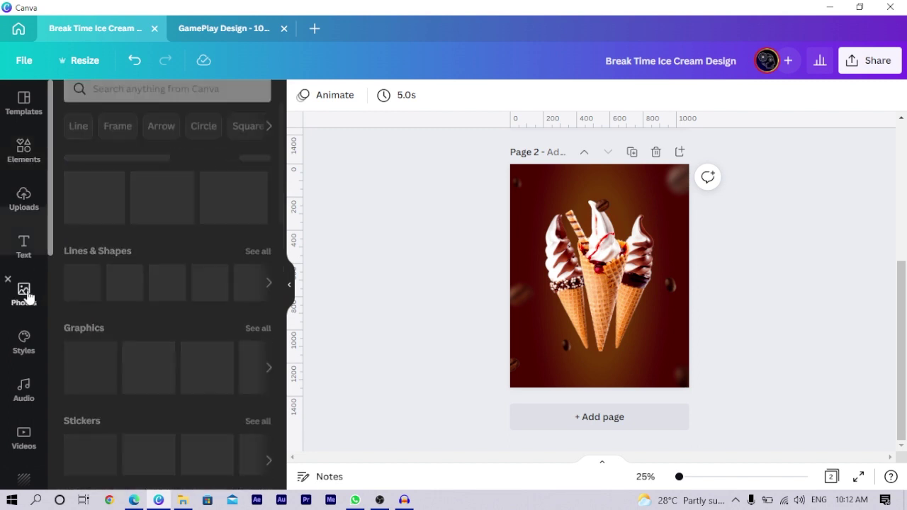
pyautogui.click(27, 295)
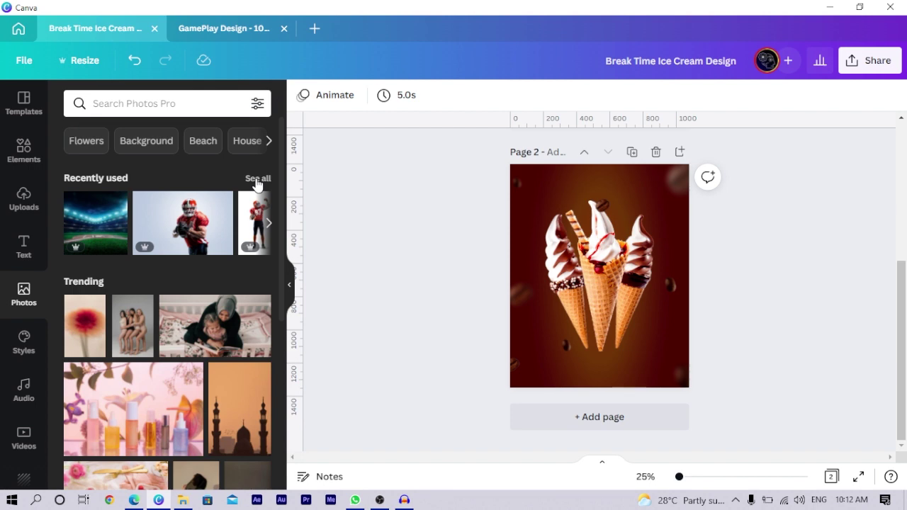
pyautogui.click(257, 180)
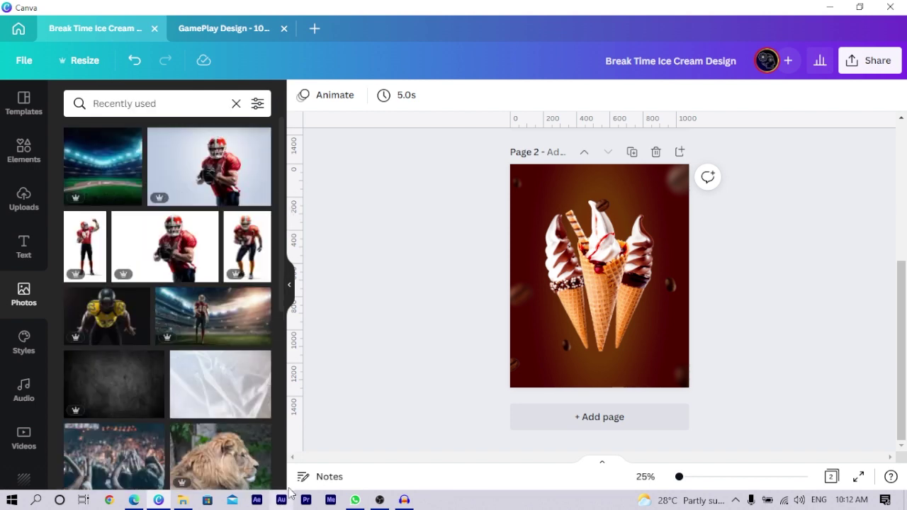
pyautogui.scroll(-10, 198, 262)
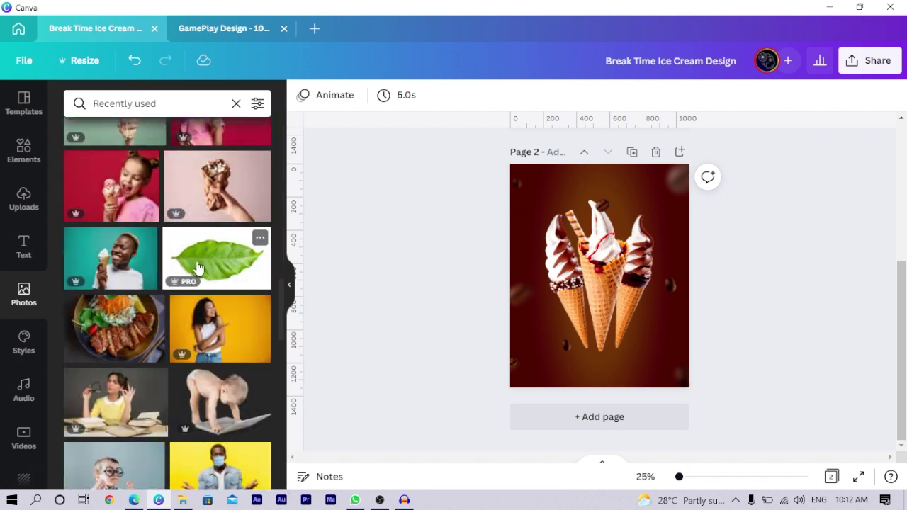
pyautogui.moveTo(564, 287); pyautogui.dragTo(570, 291)
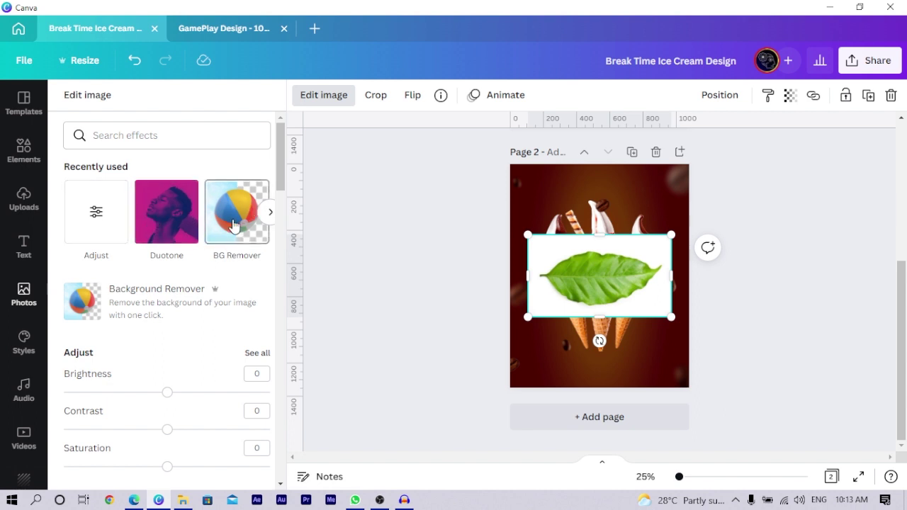
# Remove the leaf photo's background and place the leaf small and tilted clockwise over the right-hand cone.
pyautogui.click(236, 225)
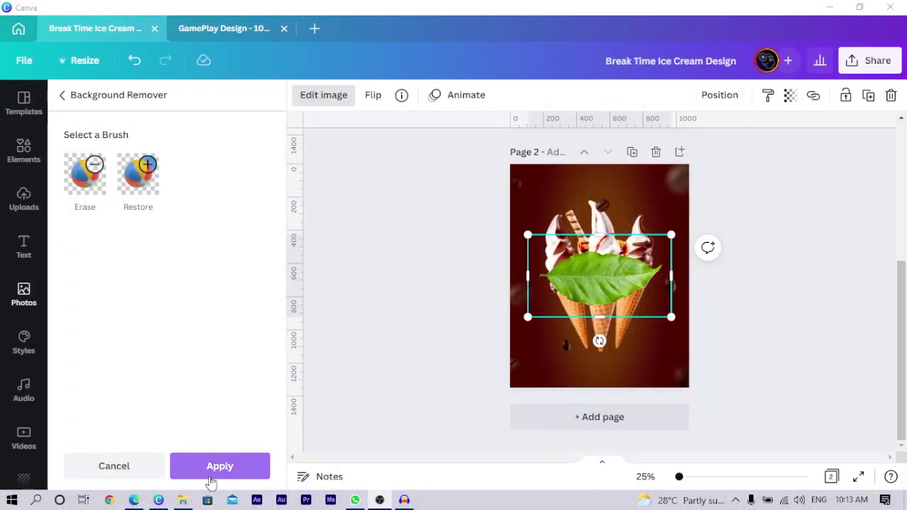
pyautogui.click(216, 467)
pyautogui.moveTo(531, 242); pyautogui.dragTo(601, 316)
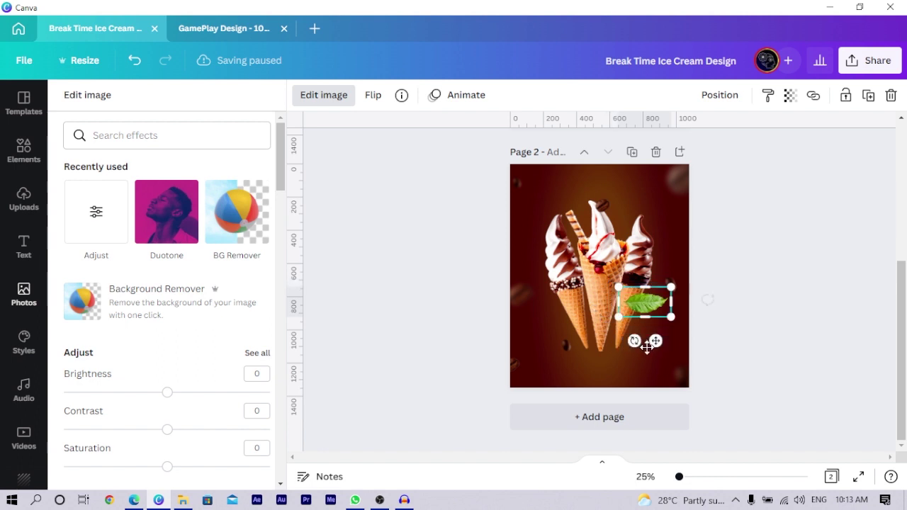
pyautogui.moveTo(634, 341); pyautogui.dragTo(635, 324)
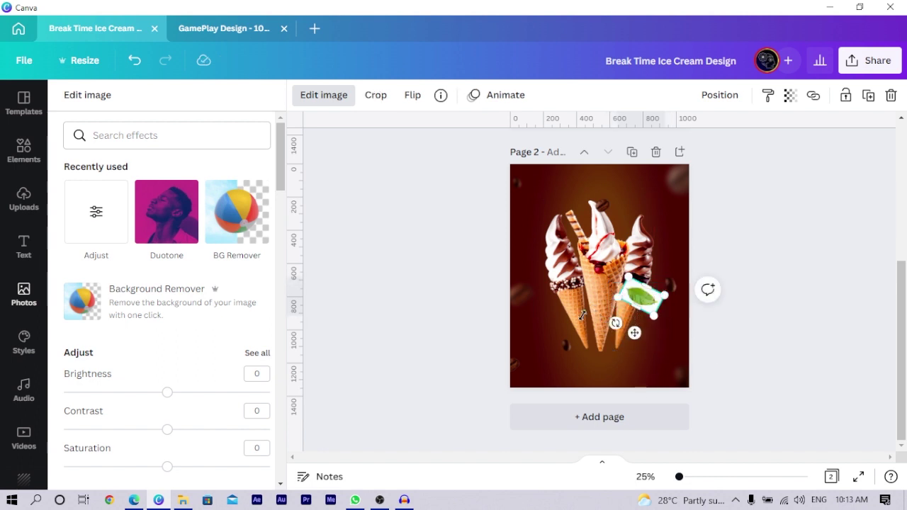
# Remove the background of the leaf photo over the right-hand cone with the Background Remover.
pyautogui.click(344, 95)
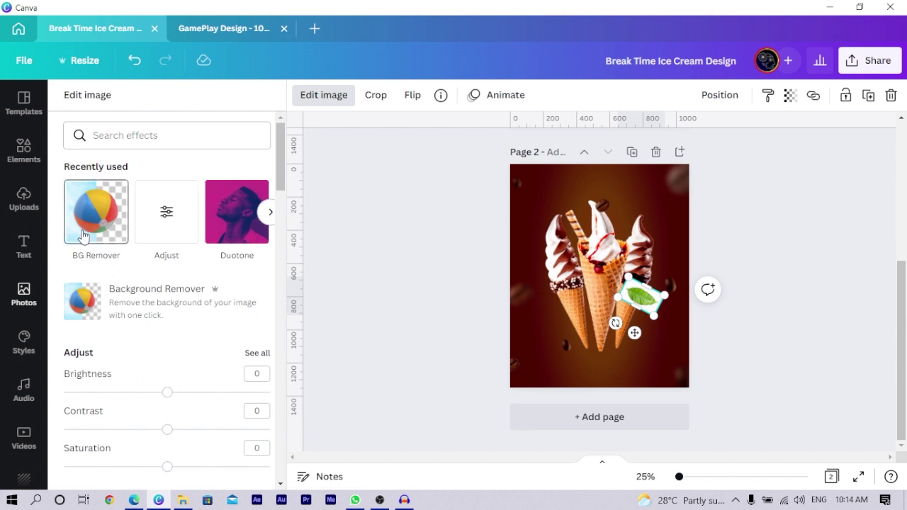
pyautogui.click(87, 232)
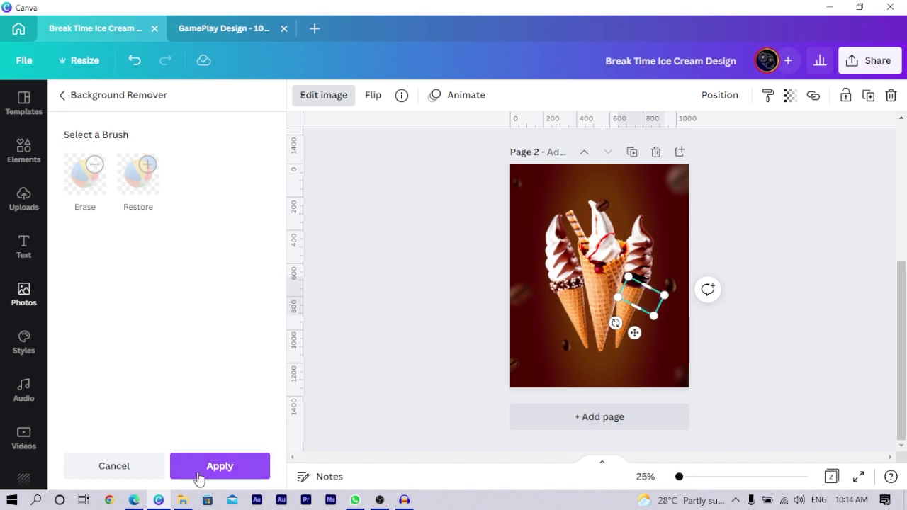
pyautogui.click(214, 467)
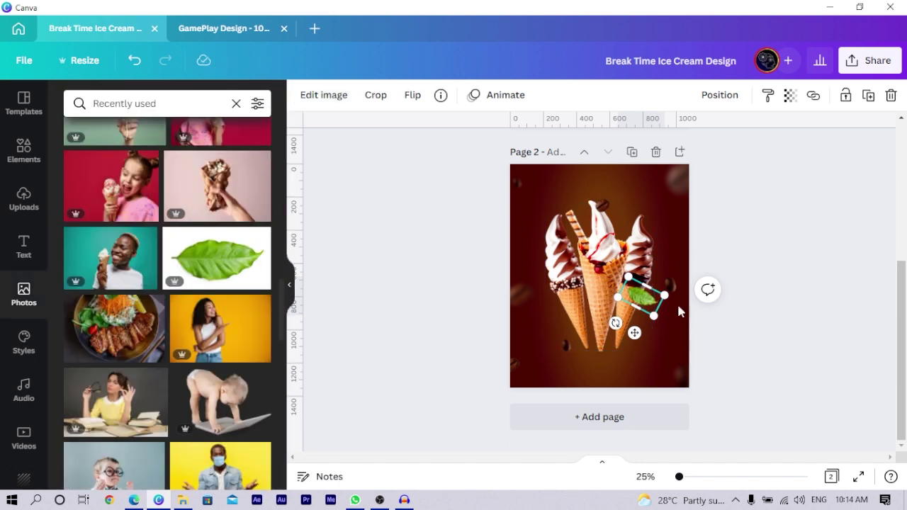
# Rotate the leaf onto the poster's left edge and place resized copies beside the right-hand cone, near the bottom edge and above the cones.
pyautogui.moveTo(613, 323); pyautogui.dragTo(523, 234)
pyautogui.hotkey('ctrl', 'v')
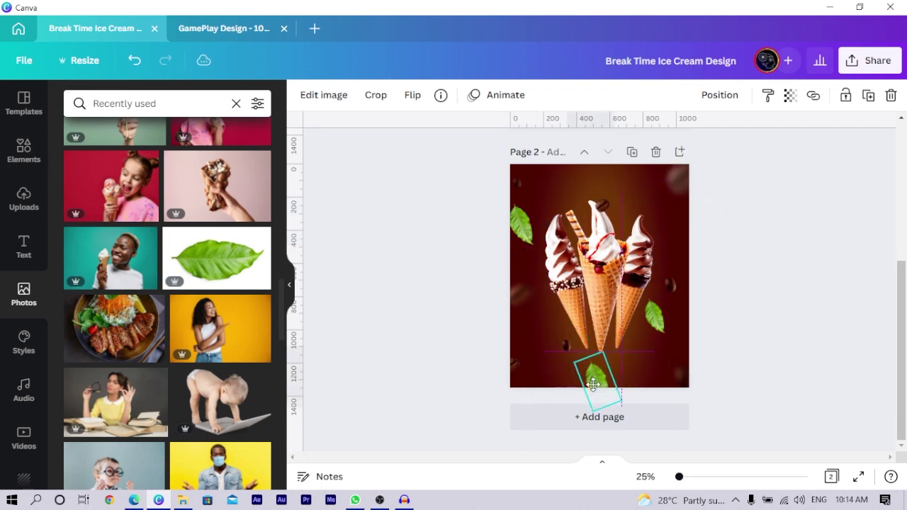
pyautogui.moveTo(558, 384); pyautogui.dragTo(622, 386)
pyautogui.moveTo(613, 343); pyautogui.dragTo(674, 147)
# Place an enlarged leaf copy over the left-hand cone and a very small one to the upper right of the cones.
pyautogui.moveTo(595, 171); pyautogui.dragTo(701, 354)
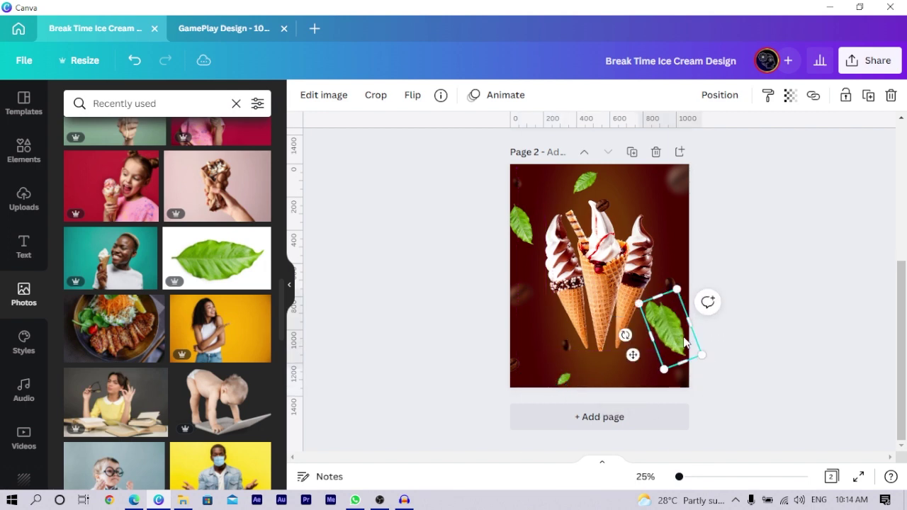
pyautogui.moveTo(657, 332); pyautogui.dragTo(557, 321)
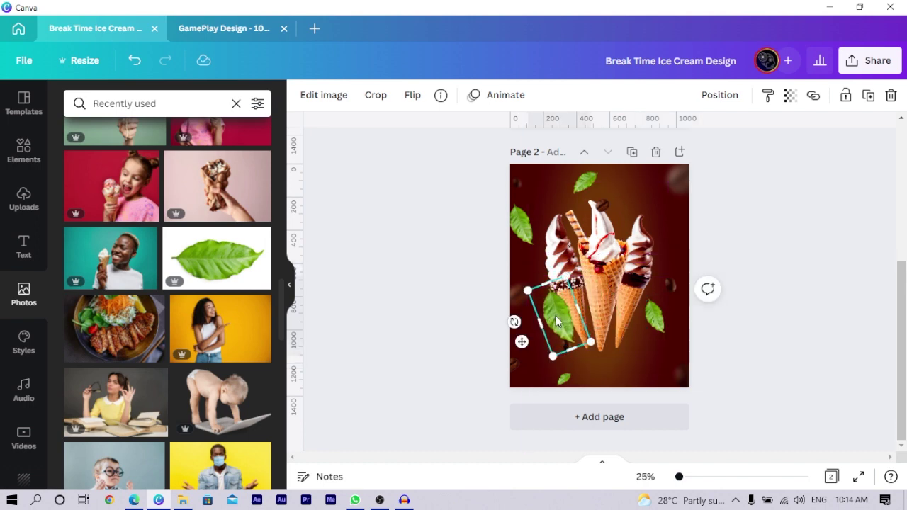
pyautogui.click(429, 307)
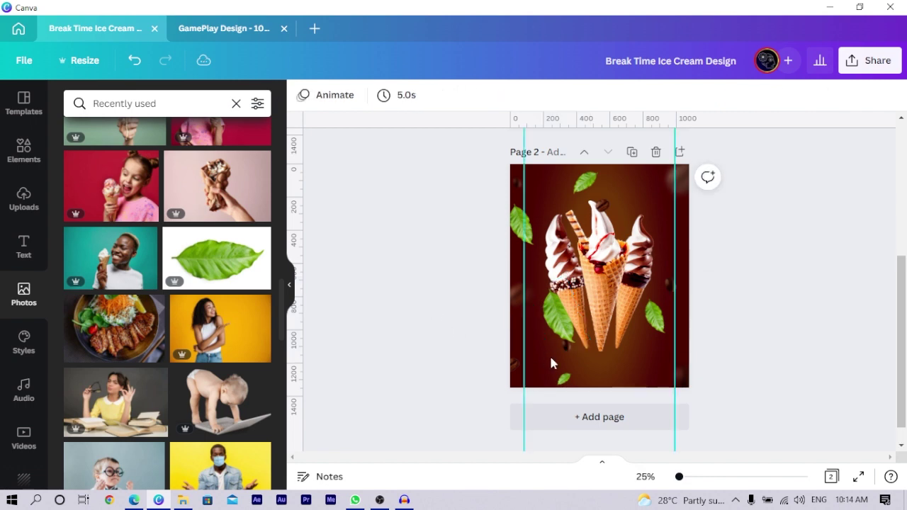
pyautogui.moveTo(656, 319)
pyautogui.mouseDown()
pyautogui.moveTo(672, 323)
pyautogui.moveTo(662, 328)
pyautogui.mouseUp()
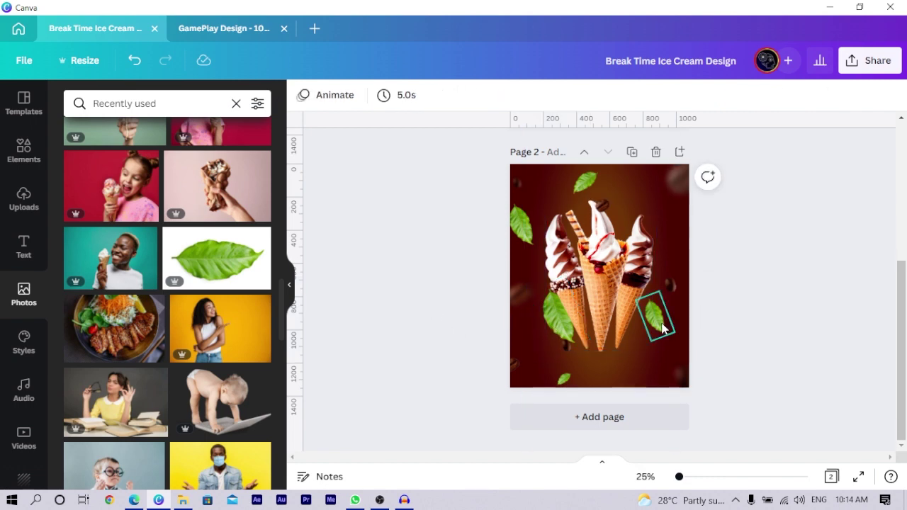
pyautogui.moveTo(675, 221)
pyautogui.mouseDown()
pyautogui.moveTo(646, 191)
pyautogui.moveTo(669, 219)
pyautogui.mouseUp()
# Adjust the large leaf over the left-hand cone to blur 36, contrast 12 and saturation 20.
pyautogui.click(550, 319)
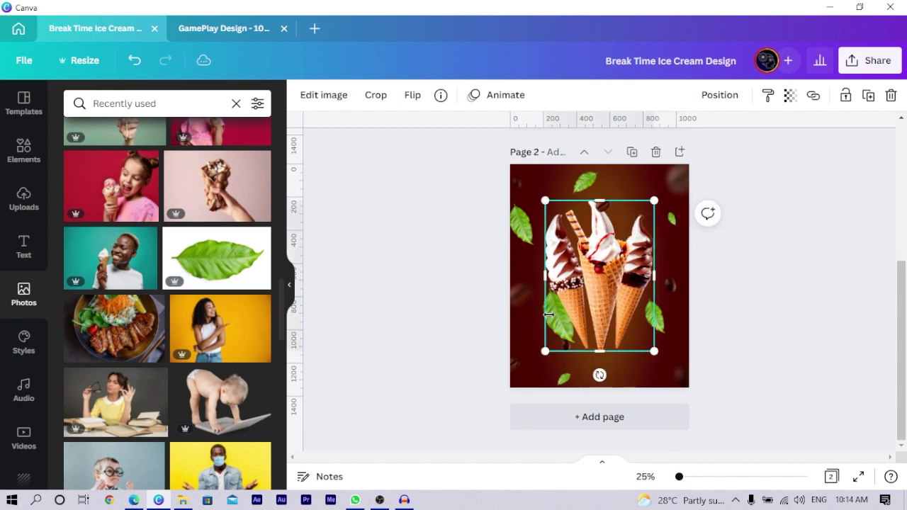
pyautogui.click(556, 315)
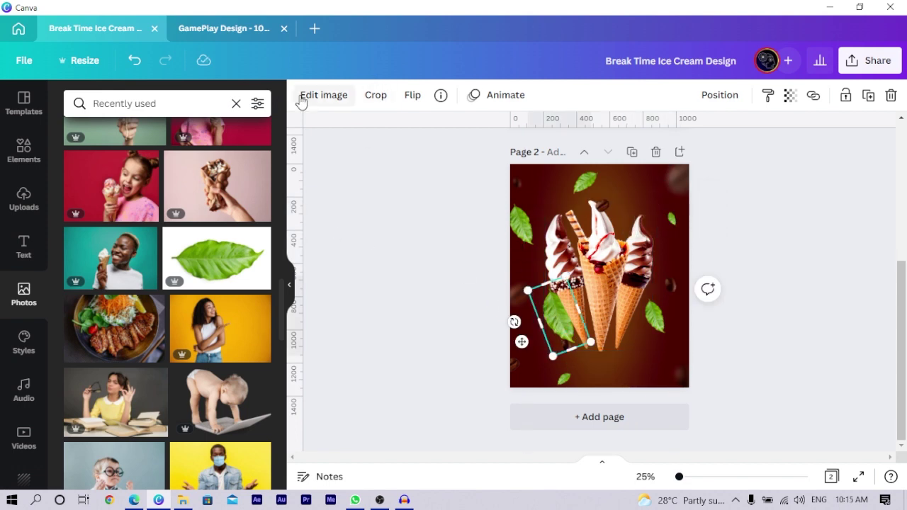
pyautogui.click(167, 216)
pyautogui.click(195, 303)
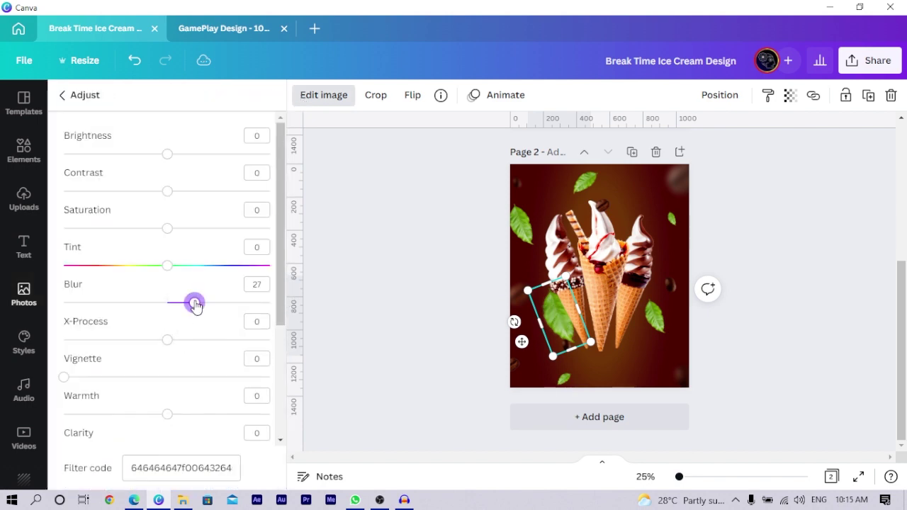
pyautogui.moveTo(196, 306); pyautogui.dragTo(204, 306)
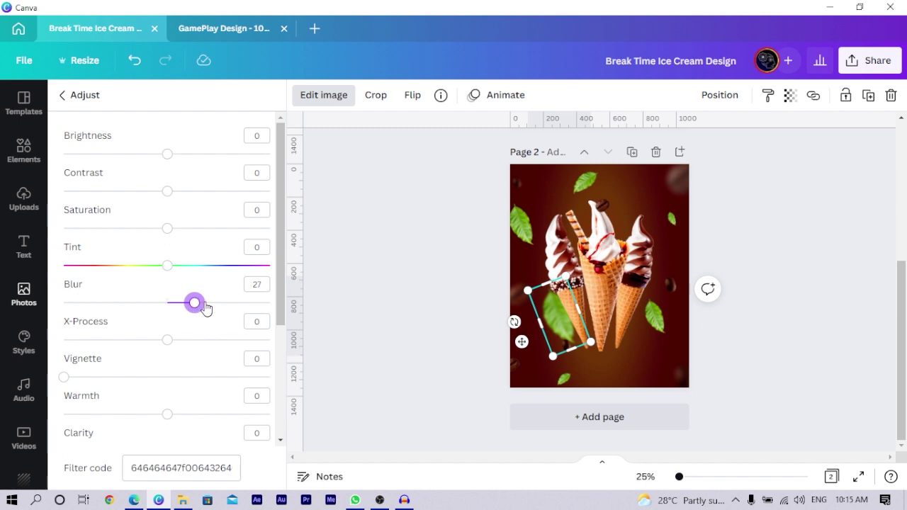
pyautogui.click(178, 191)
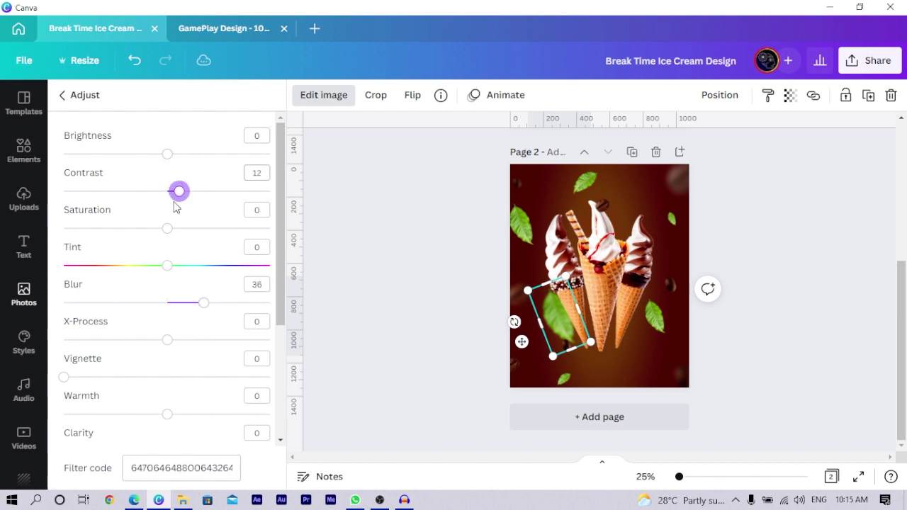
pyautogui.click(188, 228)
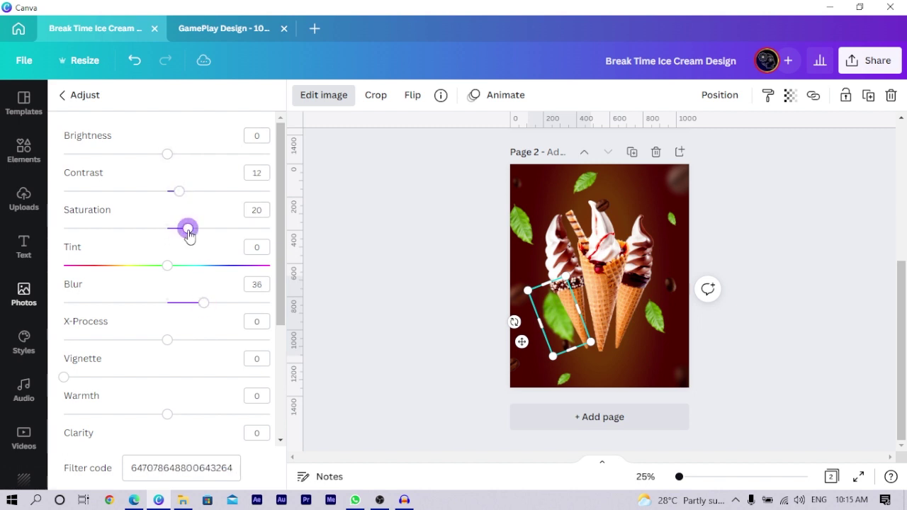
# Copy the large leaf's filter code and apply it to the leaf beside the right-hand cone.
pyautogui.click(171, 478)
pyautogui.hotkey('ctrl', 'a')
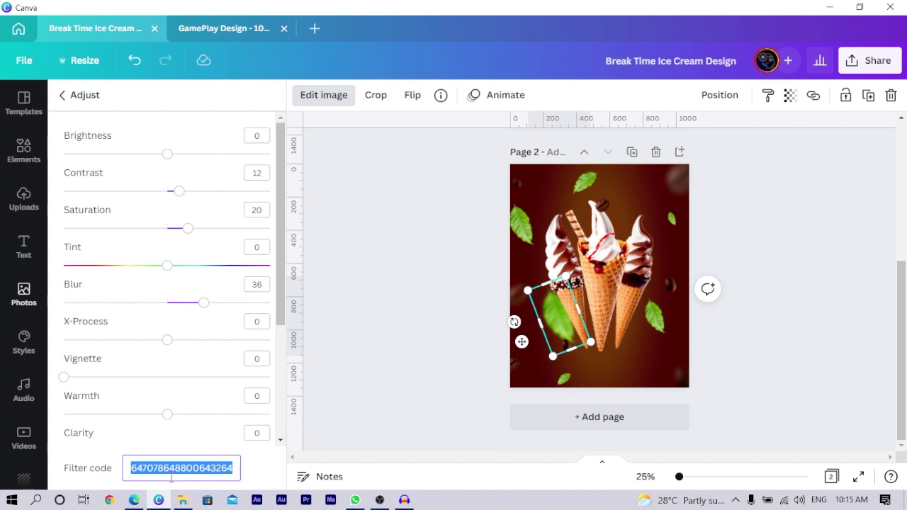
pyautogui.click(656, 315)
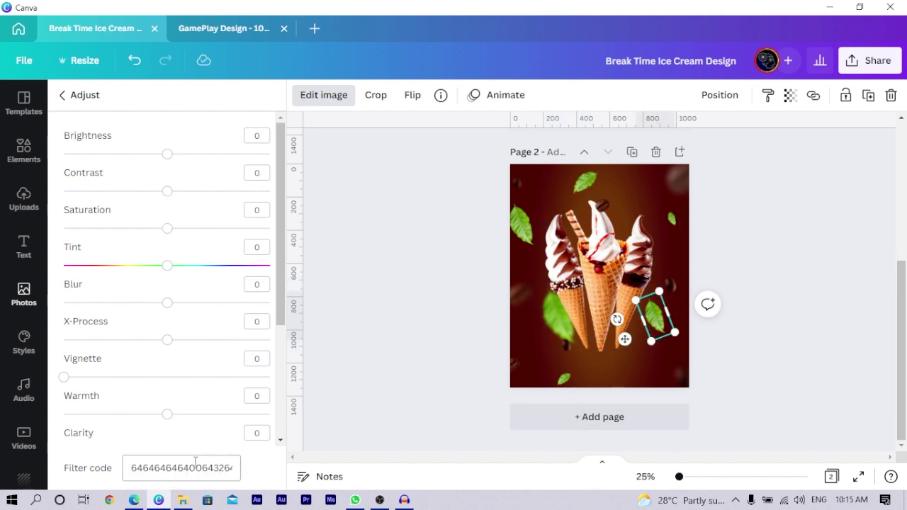
pyautogui.hotkey('ctrl', 'a')
pyautogui.hotkey('ctrl', 'v')
# Apply the copied filter code to the leaf at the left edge and the leaf above the cones.
pyautogui.click(520, 224)
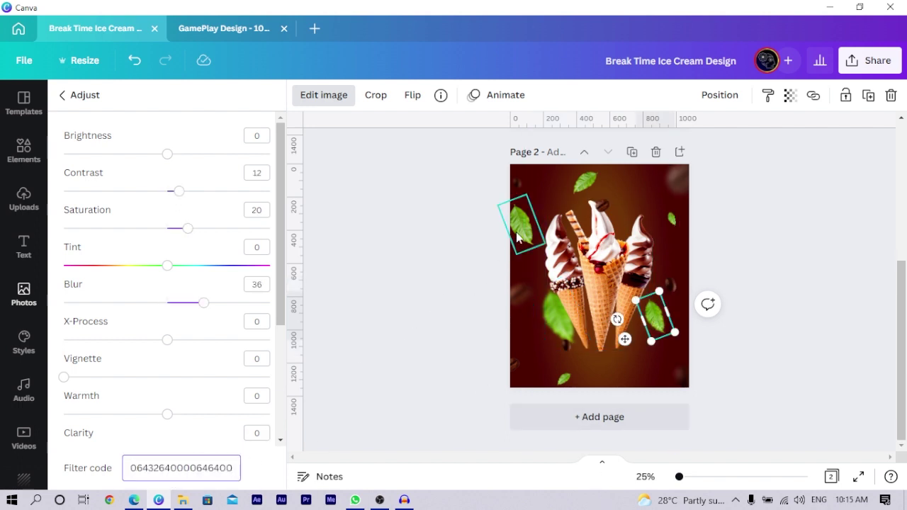
pyautogui.click(181, 468)
pyautogui.hotkey('ctrl', 'a')
pyautogui.hotkey('ctrl', 'v')
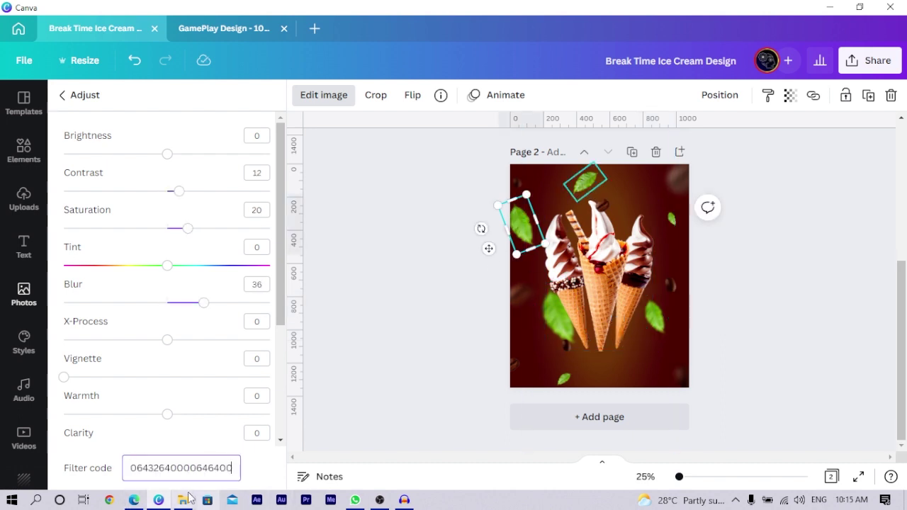
pyautogui.click(585, 182)
pyautogui.click(182, 468)
pyautogui.hotkey('ctrl', 'a')
pyautogui.hotkey('ctrl', 'v')
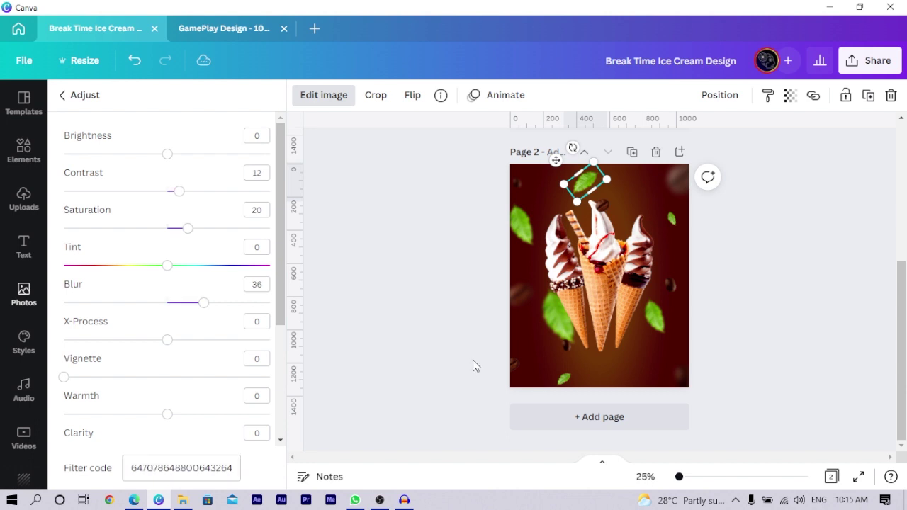
pyautogui.click(472, 360)
# Check the photo information of the burlap image at the bottom of page 1.
pyautogui.scroll(3, 472, 365)
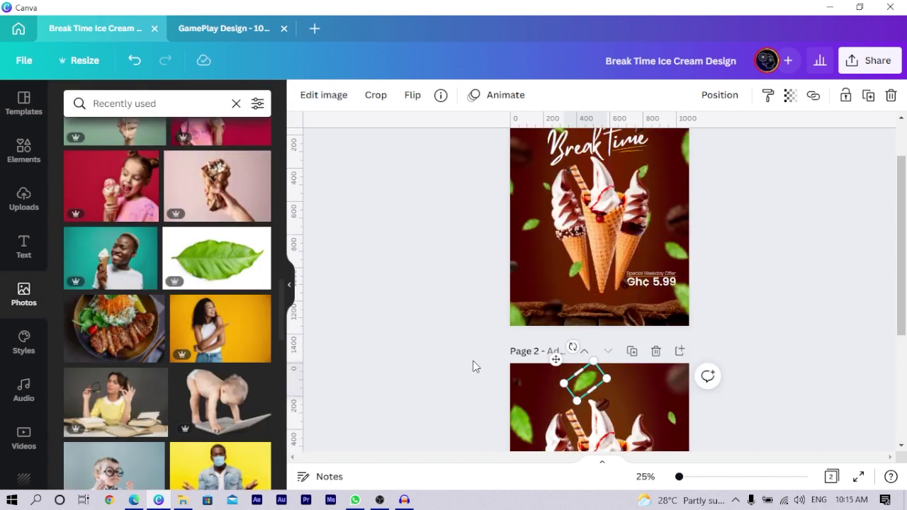
pyautogui.click(597, 320)
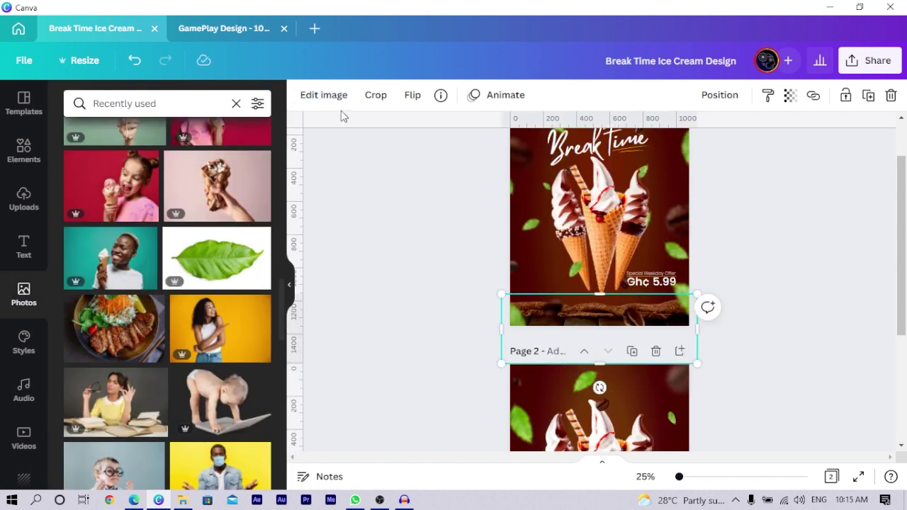
pyautogui.click(441, 95)
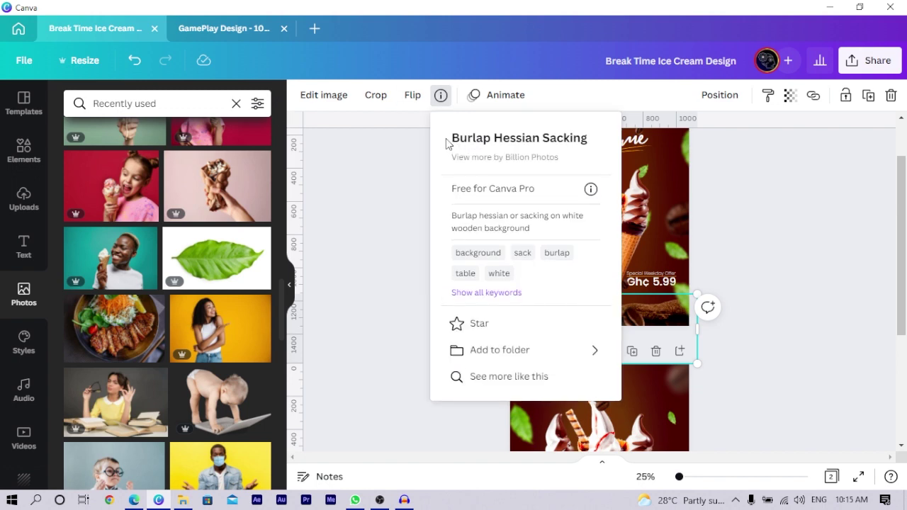
pyautogui.click(408, 183)
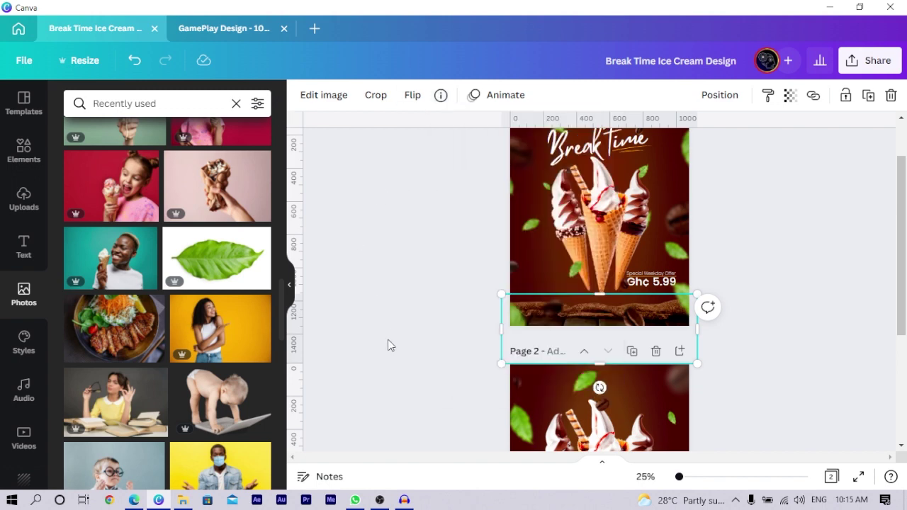
# Place a copy of the burlap image along the bottom edge of page 2 and open its full adjustment settings.
pyautogui.scroll(-5, 389, 344)
pyautogui.scroll(2, 493, 371)
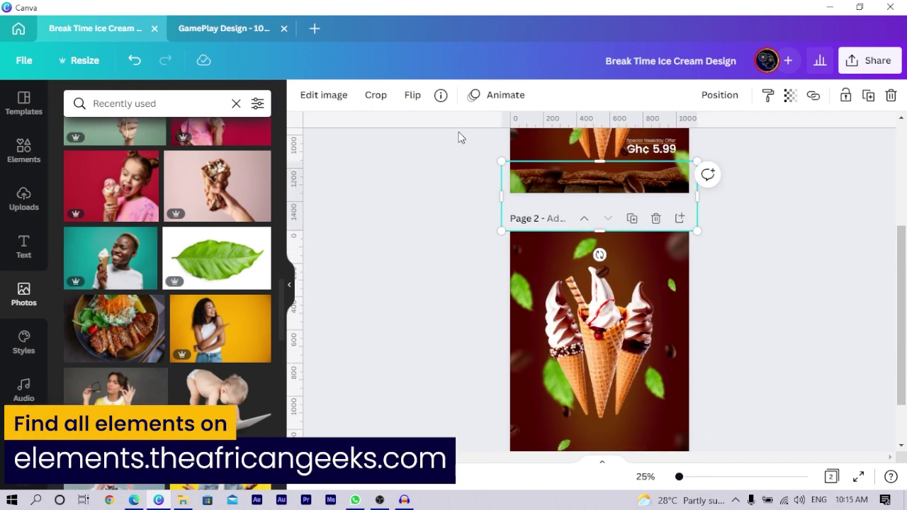
pyautogui.scroll(-2, 534, 332)
pyautogui.click(513, 340)
pyautogui.hotkey('ctrl', 'z')
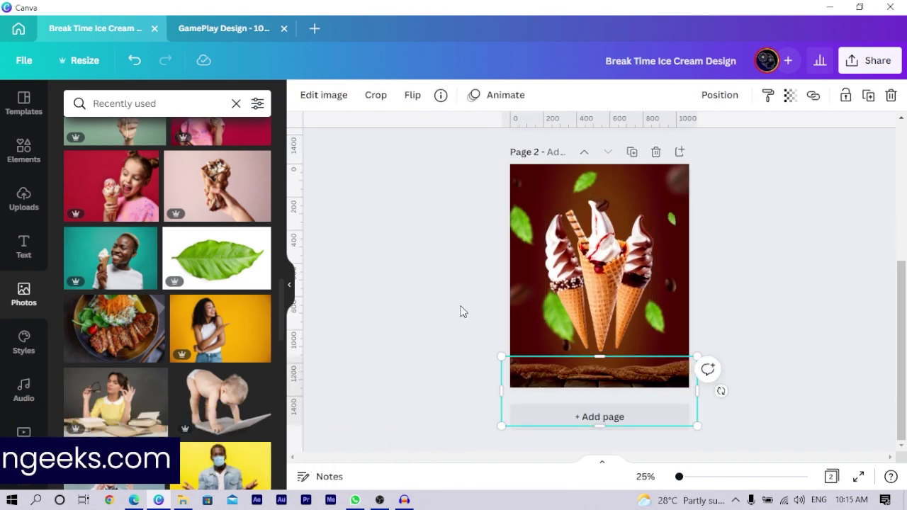
pyautogui.click(304, 99)
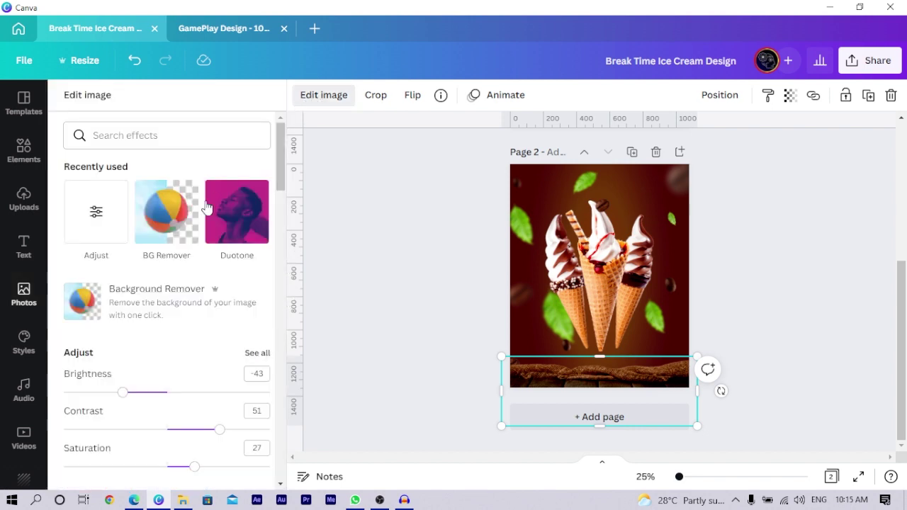
pyautogui.click(255, 354)
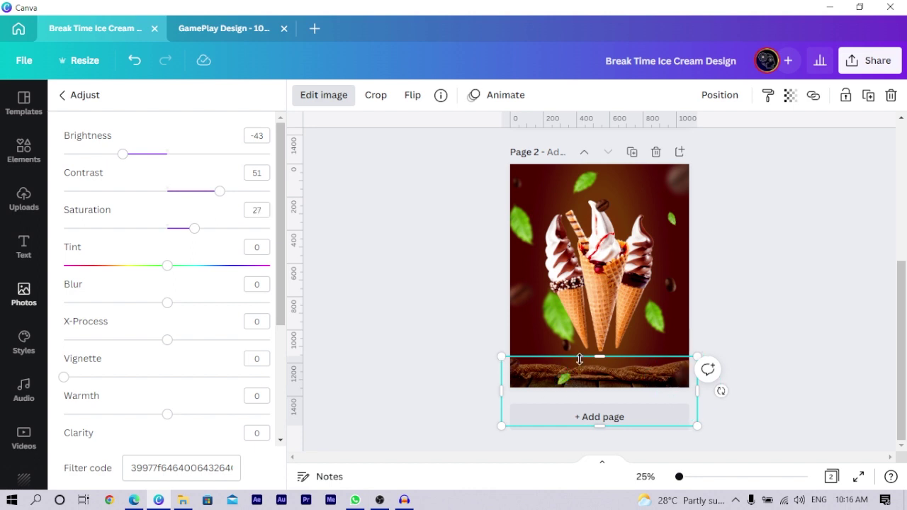
# Copy the coffee bean above the middle cone and place the copy enlarged on the burlap below the cones.
pyautogui.click(604, 210)
pyautogui.moveTo(611, 375); pyautogui.dragTo(627, 339)
pyautogui.press('Escape')
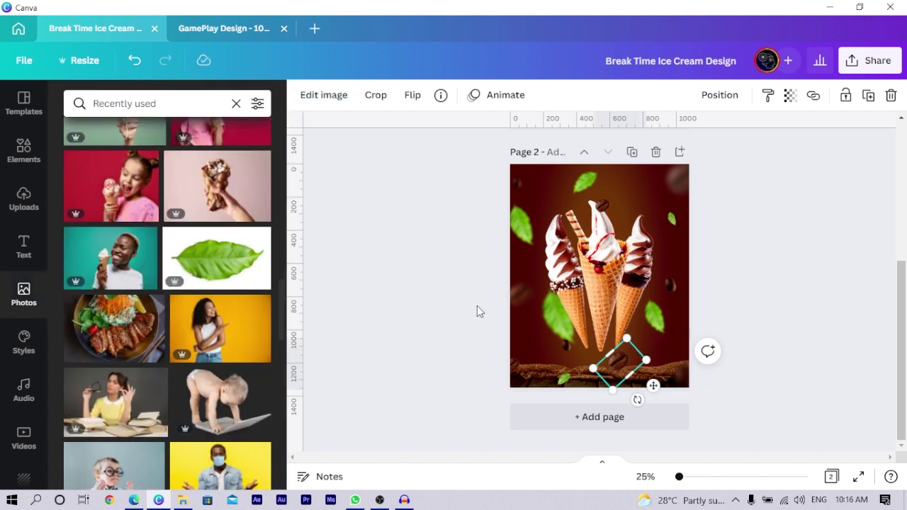
# Shrink the ice cream cones image slightly and move it a little lower, keeping it centred above the burlap.
pyautogui.click(588, 273)
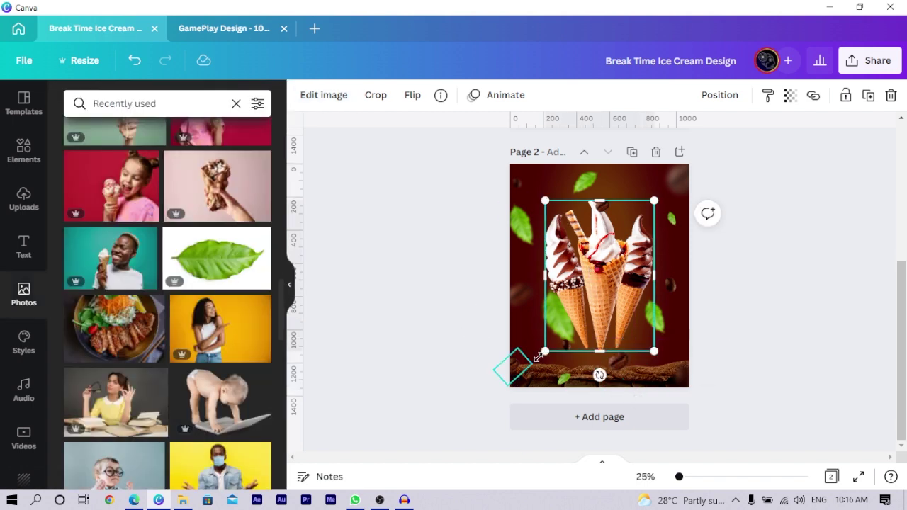
pyautogui.moveTo(547, 353); pyautogui.dragTo(556, 350)
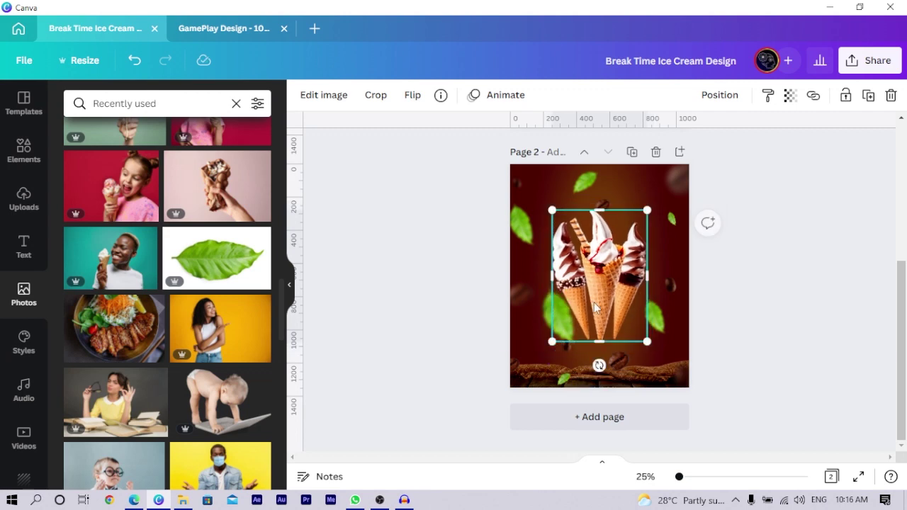
pyautogui.moveTo(611, 265); pyautogui.dragTo(611, 271)
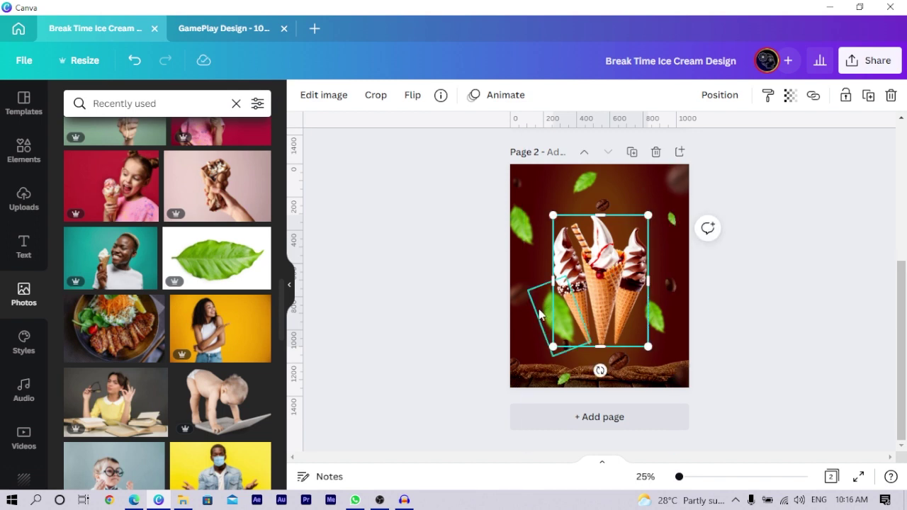
# Shrink the leaves beside the left-hand and right-hand cones and tuck them close against the smaller cones.
pyautogui.click(539, 308)
pyautogui.moveTo(546, 359); pyautogui.dragTo(551, 336)
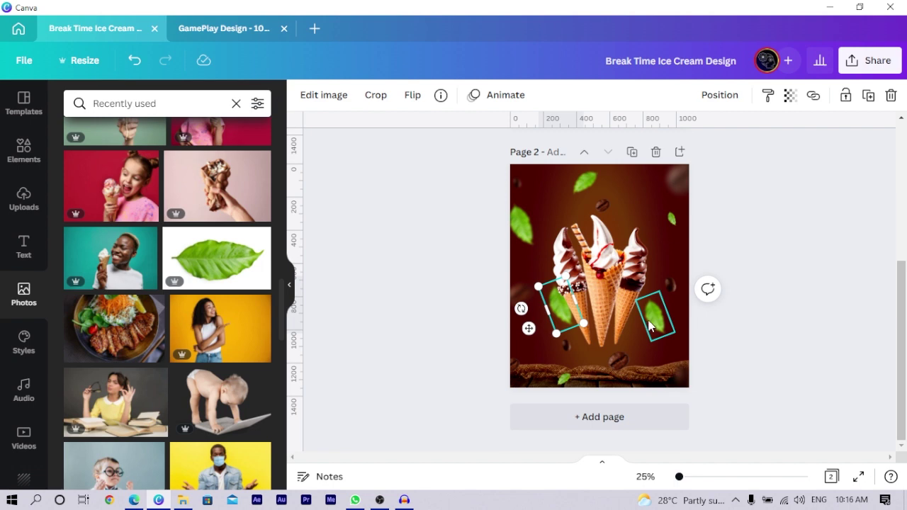
pyautogui.click(653, 324)
pyautogui.moveTo(673, 336); pyautogui.dragTo(650, 321)
# Move the bean above the middle cone down to the right and shift the leaf above the cones left.
pyautogui.moveTo(603, 204); pyautogui.dragTo(628, 217)
pyautogui.moveTo(559, 181); pyautogui.dragTo(553, 177)
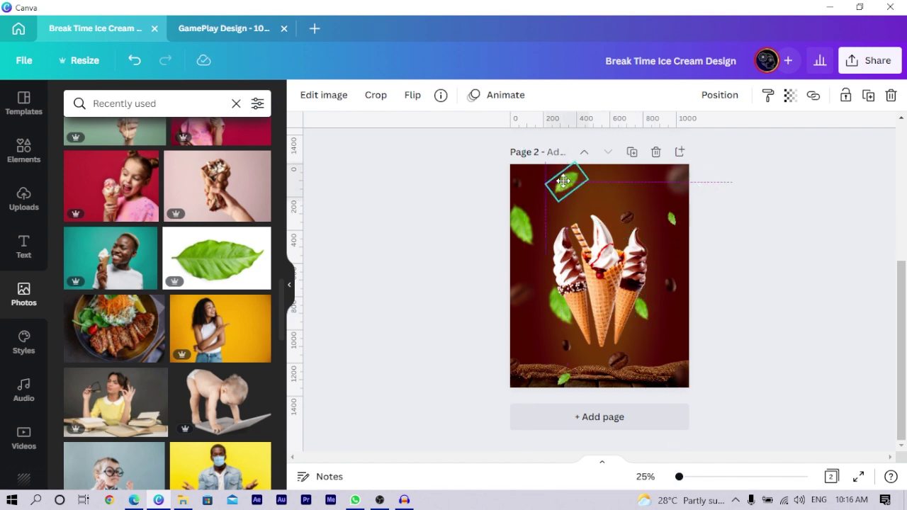
# Add a white Mistrully title reading "Breaktime" and place it above the ice cream cones on page 2.
pyautogui.click(453, 241)
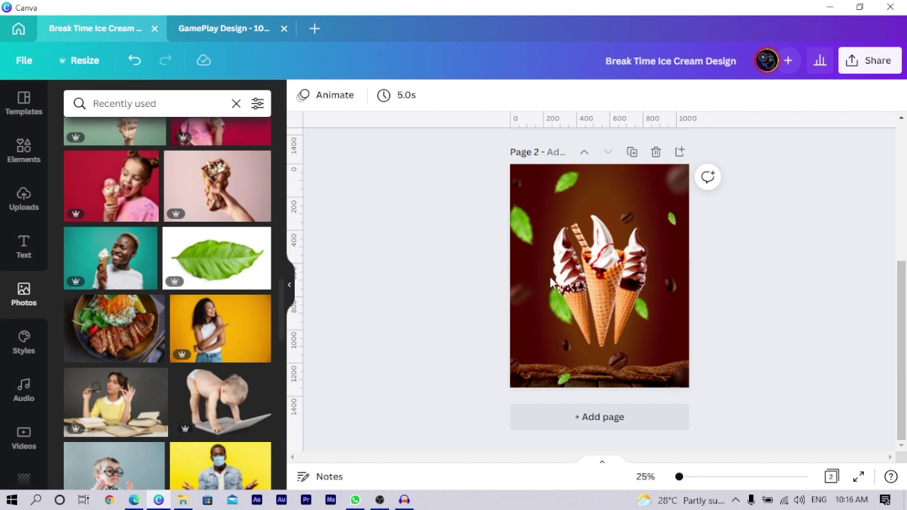
pyautogui.press('t')
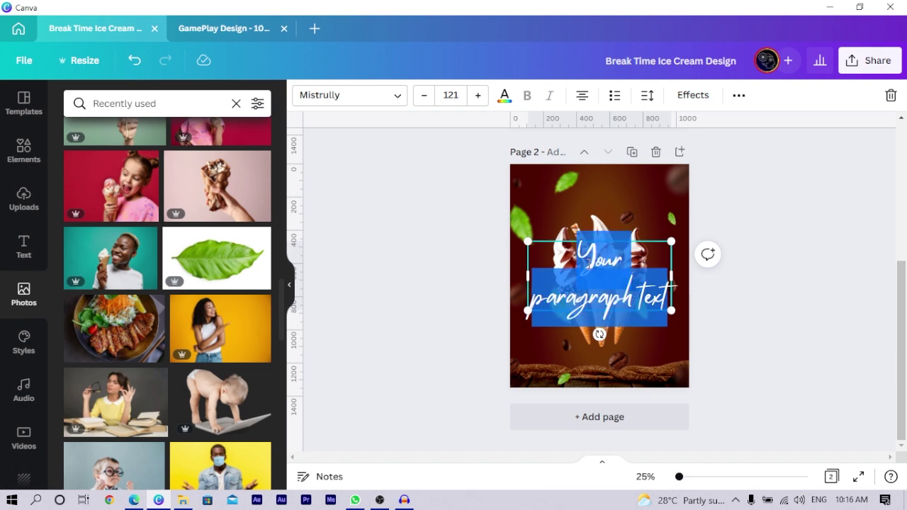
pyautogui.press('BackSpace')
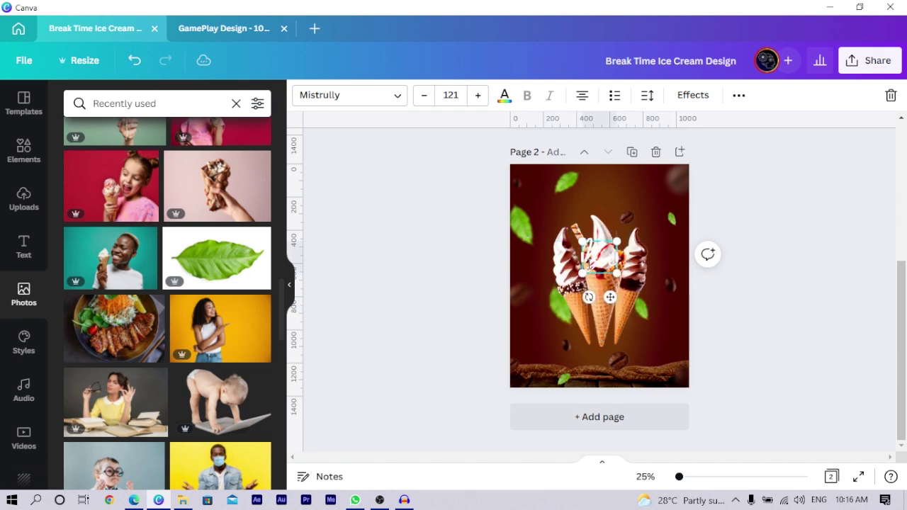
pyautogui.moveTo(582, 257); pyautogui.dragTo(587, 263)
pyautogui.write('Break')
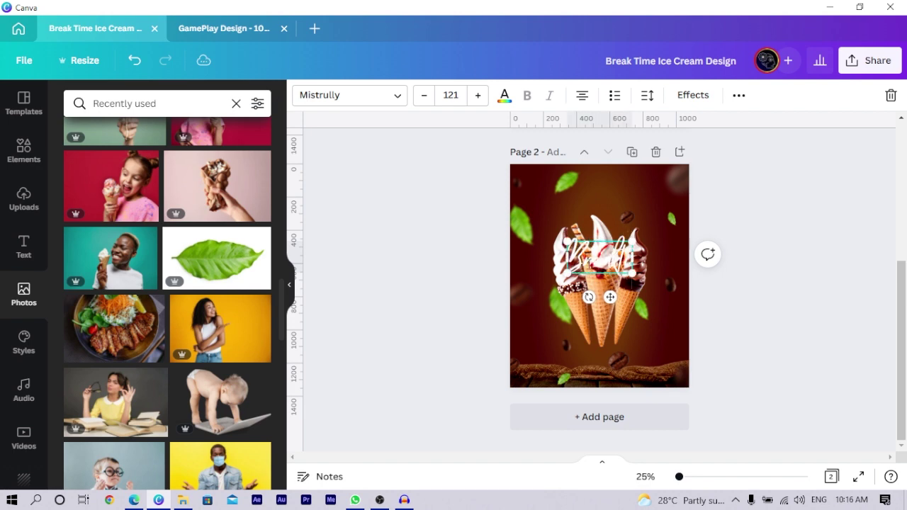
pyautogui.write(' Time')
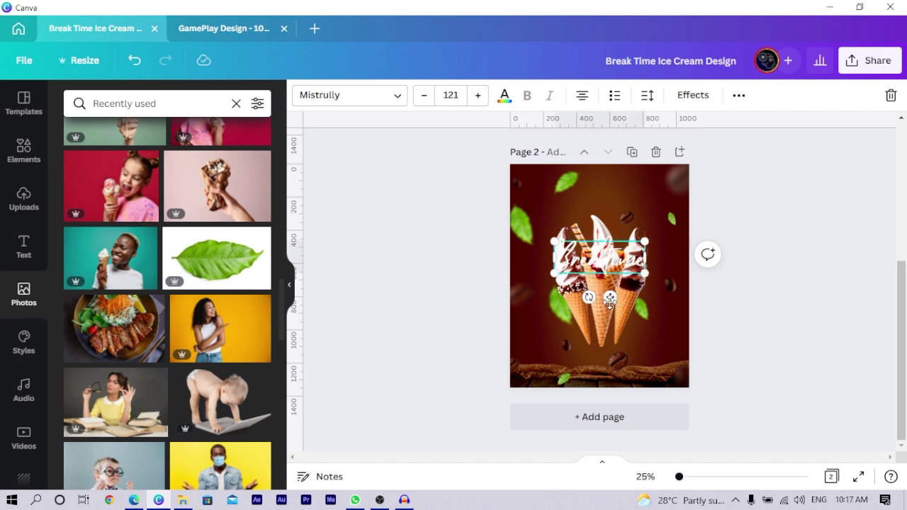
pyautogui.moveTo(611, 262); pyautogui.dragTo(608, 201)
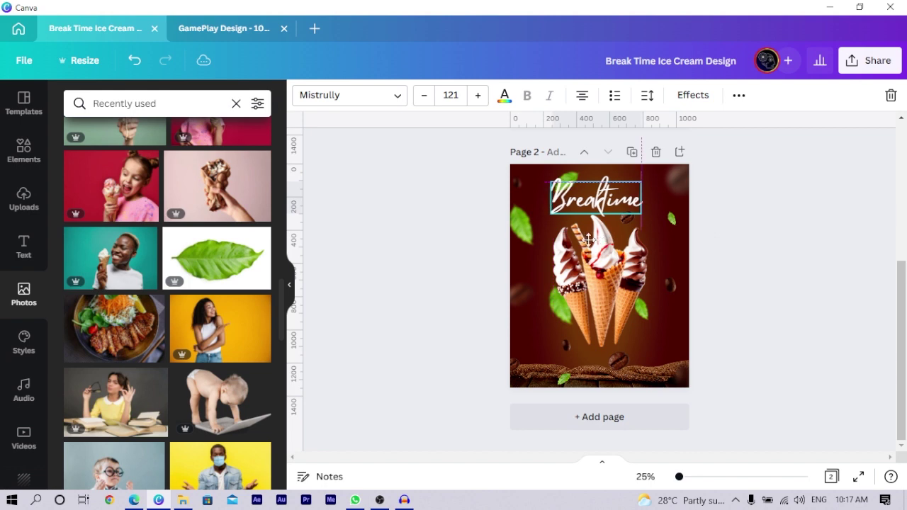
# Tilt the title slightly upward to the right, separate it into "Break time" and enlarge it to font size 141.
pyautogui.moveTo(585, 238); pyautogui.dragTo(588, 239)
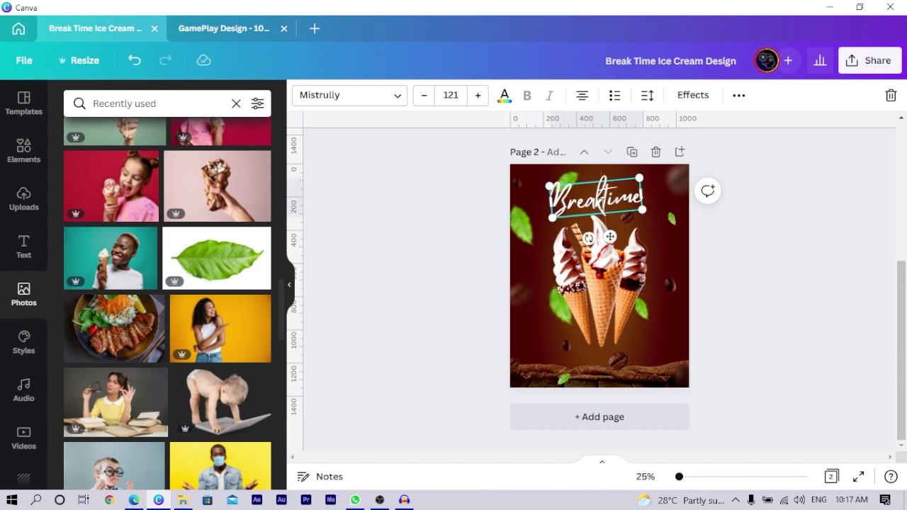
pyautogui.click(599, 199)
pyautogui.moveTo(551, 220); pyautogui.dragTo(537, 222)
pyautogui.click(408, 237)
pyautogui.click(643, 205)
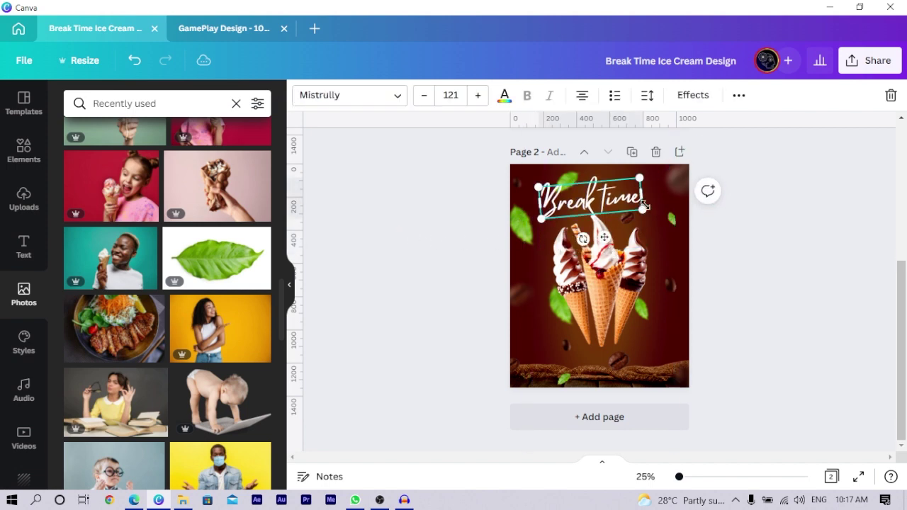
pyautogui.moveTo(649, 211); pyautogui.dragTo(623, 234)
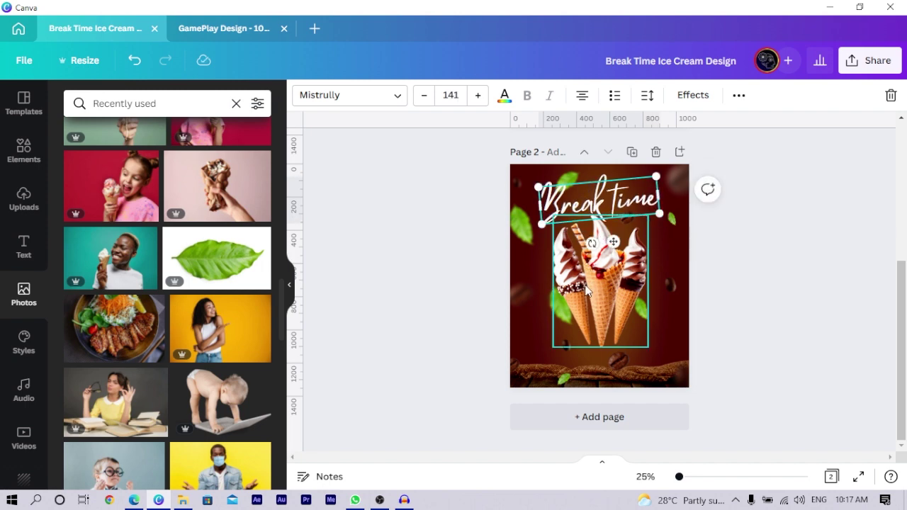
# Move the title and the ice cream cones together slightly down the page.
pyautogui.keyDown('shift'); pyautogui.click(597, 299); pyautogui.keyUp('shift')
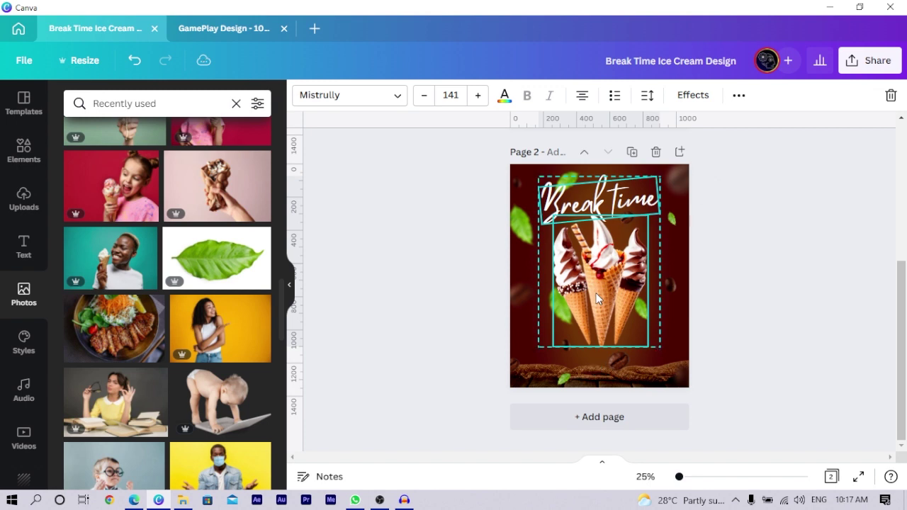
pyautogui.moveTo(597, 298); pyautogui.dragTo(597, 303)
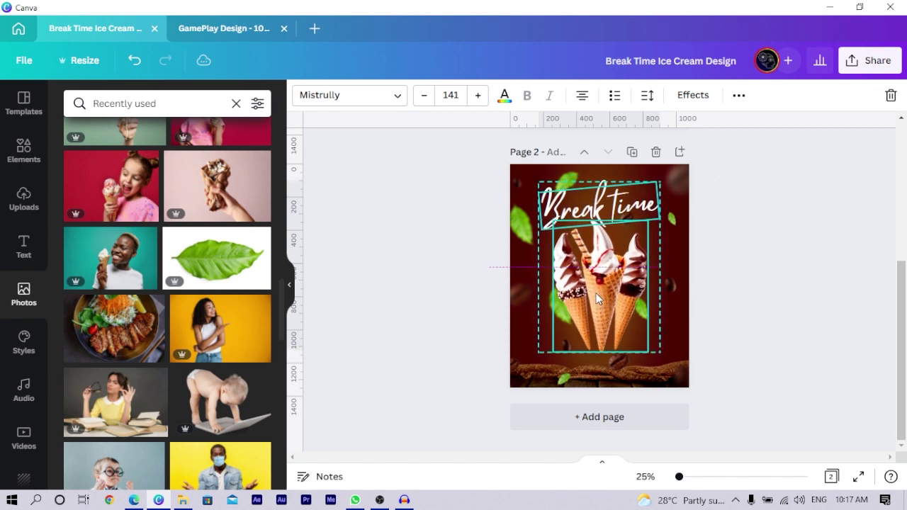
pyautogui.click(409, 319)
pyautogui.click(622, 204)
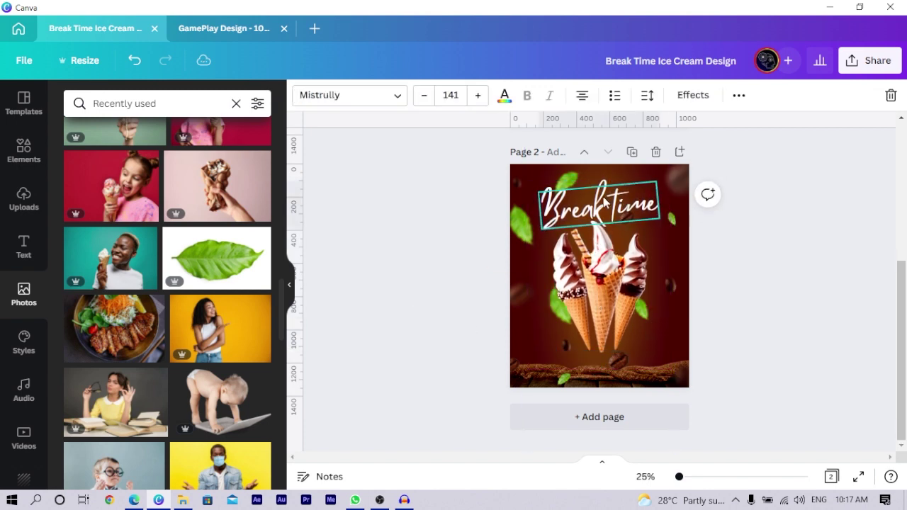
pyautogui.click(432, 219)
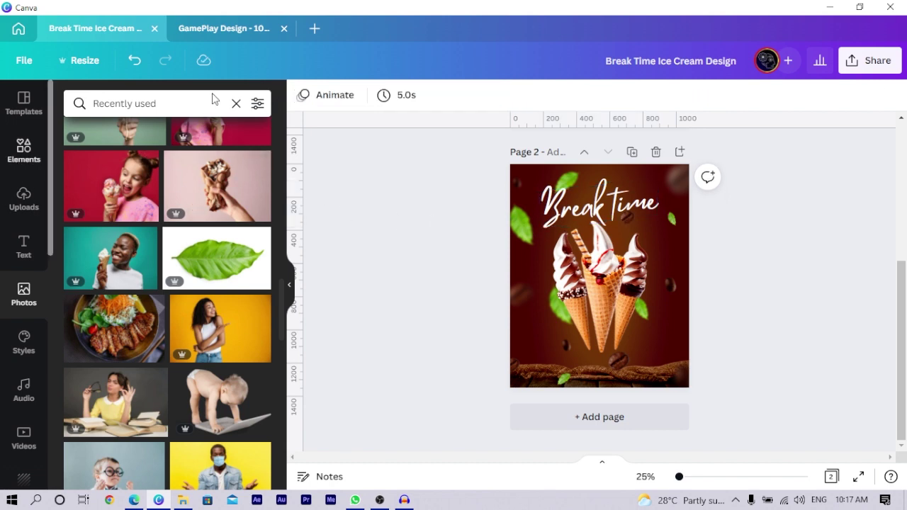
# Search the elements for "stroke", add the thin double-line stroke and place it enlarged beneath the word "time".
pyautogui.click(177, 106)
pyautogui.write('stroke')
pyautogui.press('Return')
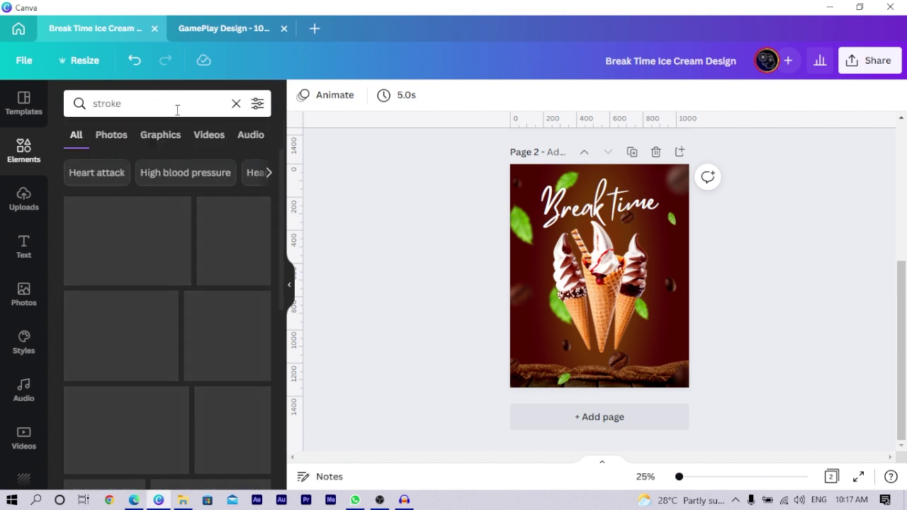
pyautogui.scroll(-5, 124, 352)
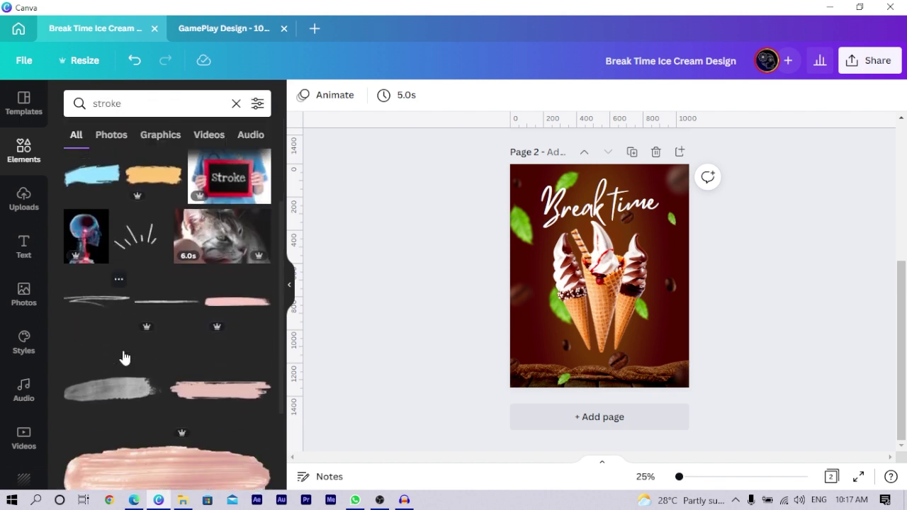
pyautogui.scroll(-3, 156, 255)
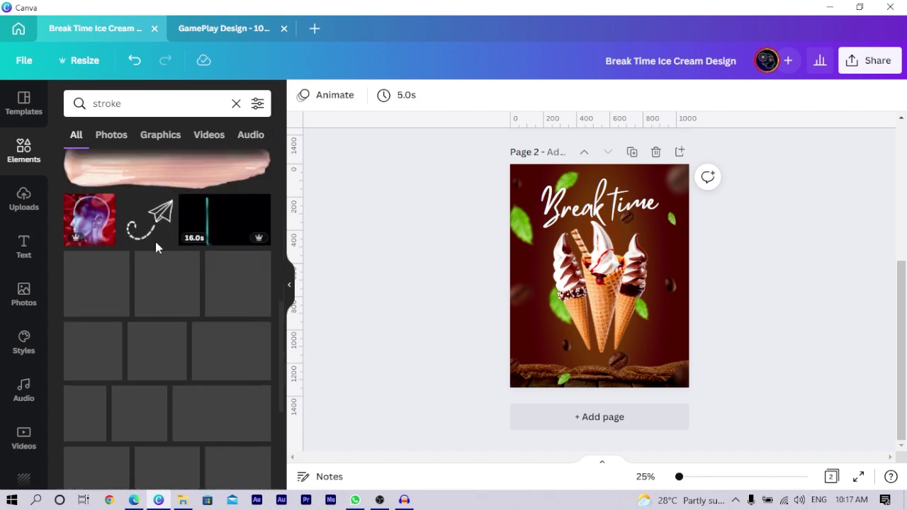
pyautogui.click(160, 134)
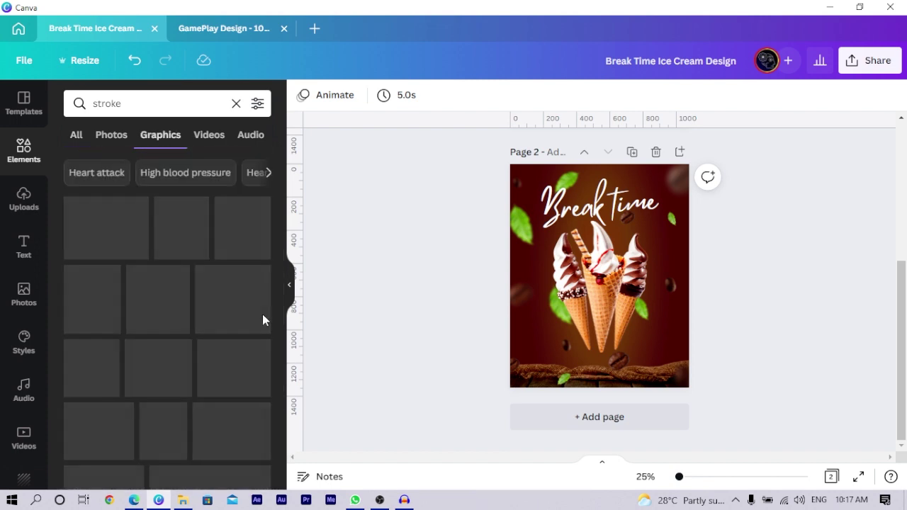
pyautogui.click(74, 135)
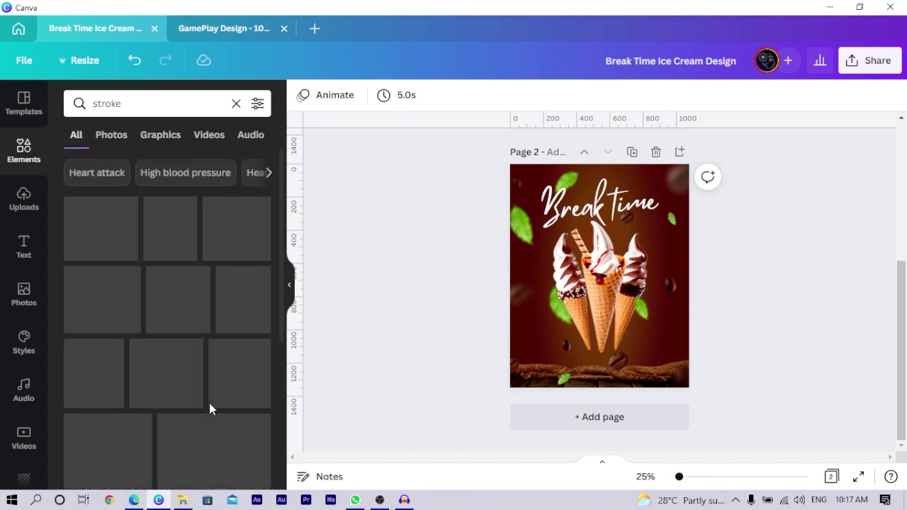
pyautogui.scroll(-5, 180, 349)
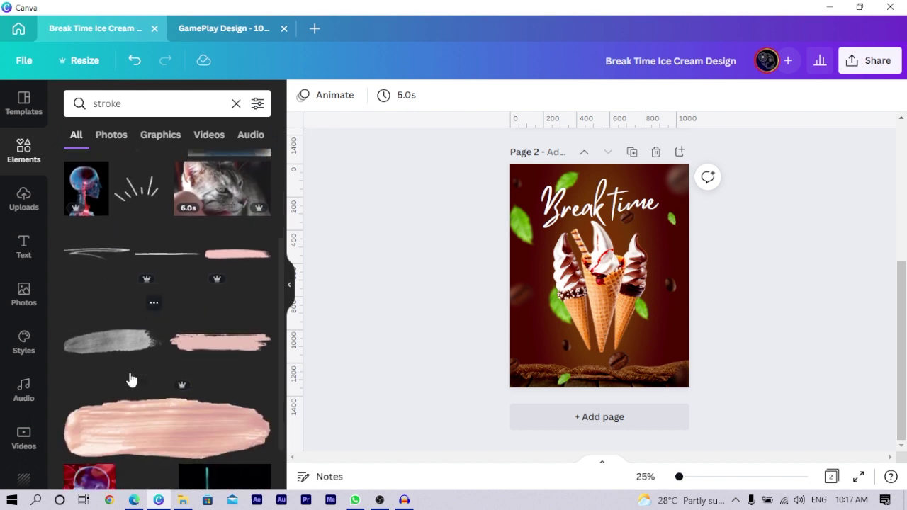
pyautogui.scroll(-2, 145, 386)
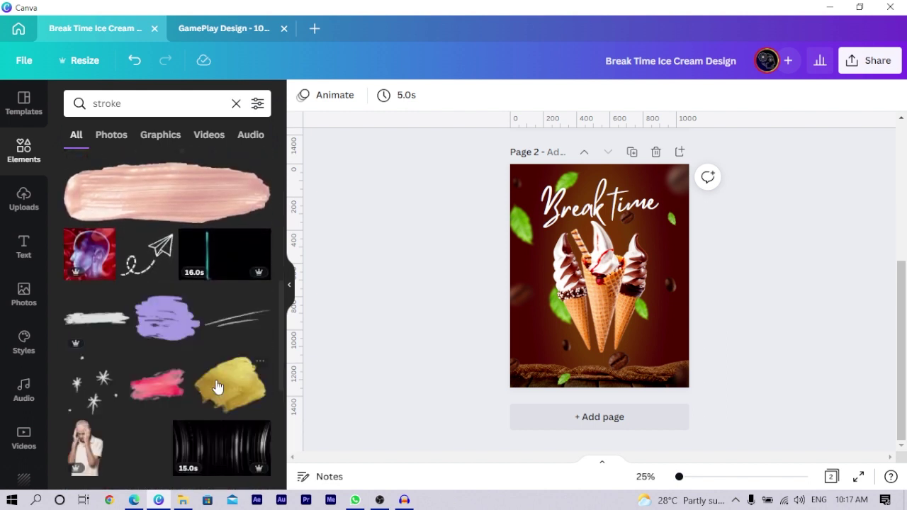
pyautogui.click(232, 327)
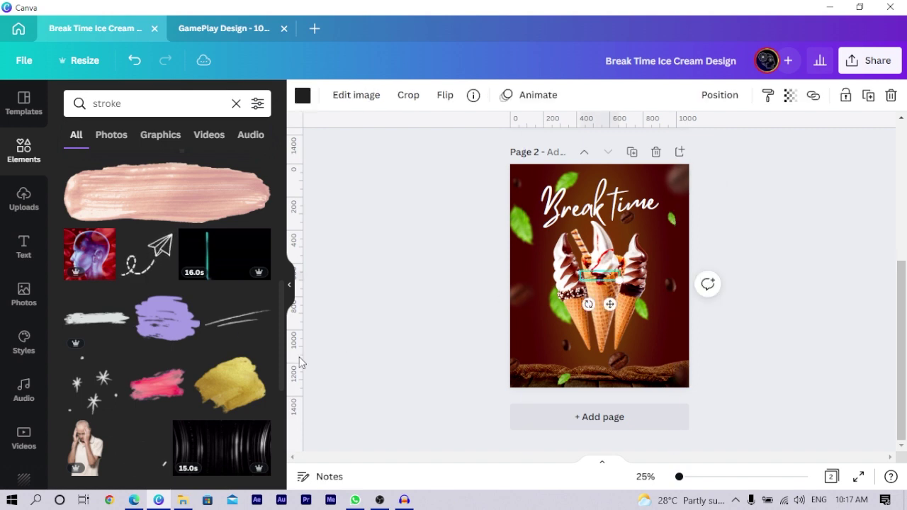
pyautogui.moveTo(619, 280)
pyautogui.mouseDown()
pyautogui.moveTo(646, 301)
pyautogui.moveTo(652, 239)
pyautogui.moveTo(648, 248)
pyautogui.moveTo(630, 228)
pyautogui.mouseUp()
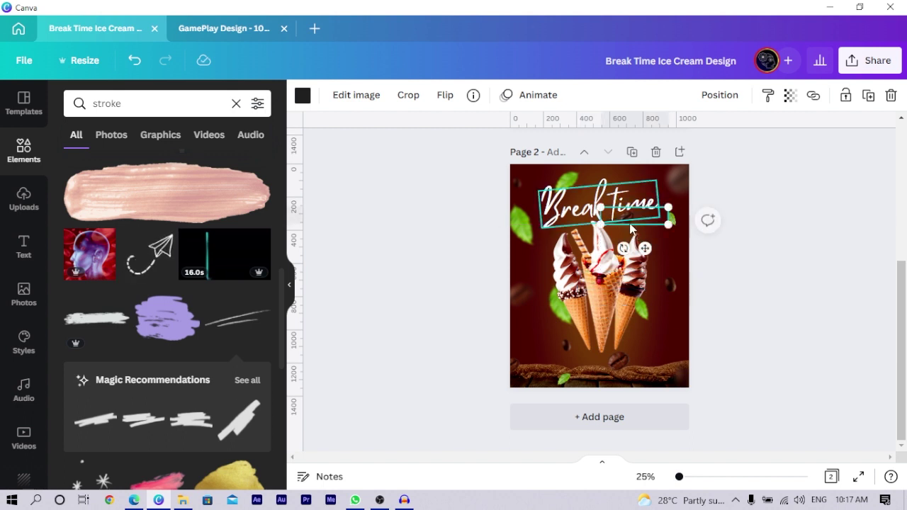
# Move the coffee bean beneath the word "time" up to sit just above it.
pyautogui.click(625, 223)
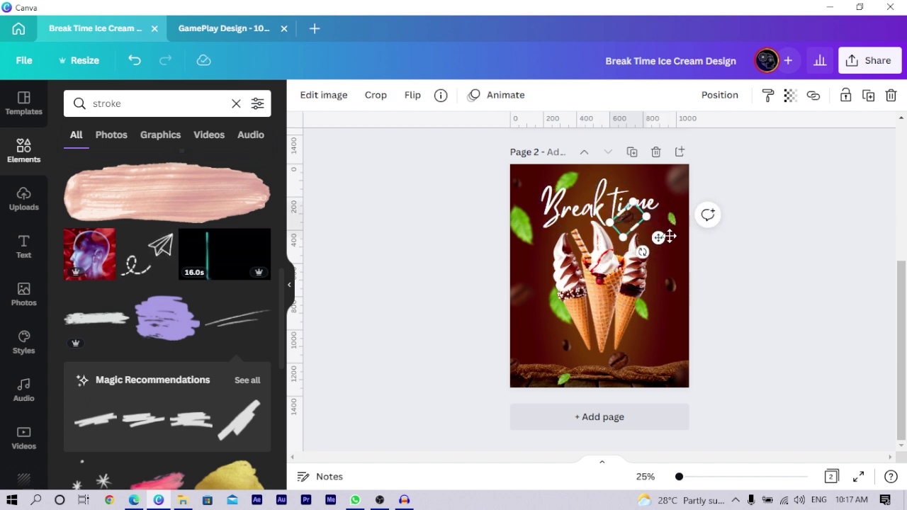
pyautogui.moveTo(663, 212); pyautogui.dragTo(667, 201)
pyautogui.moveTo(642, 230); pyautogui.dragTo(641, 230)
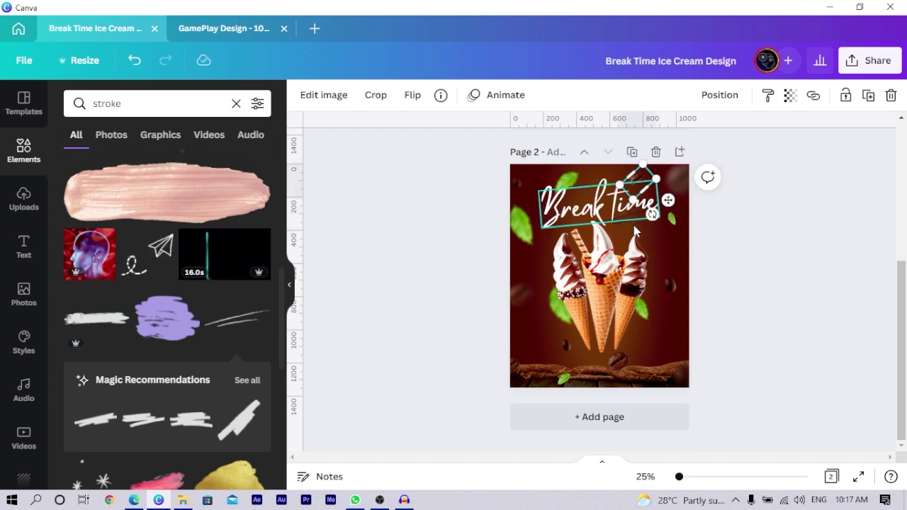
pyautogui.click(453, 223)
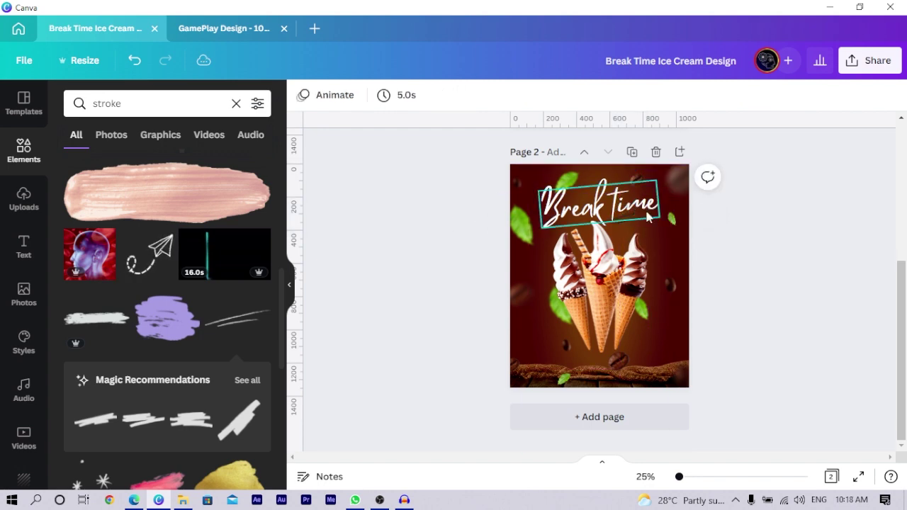
# Recolour the stroke under the title to the orange from the document colours.
pyautogui.click(641, 209)
pyautogui.click(638, 207)
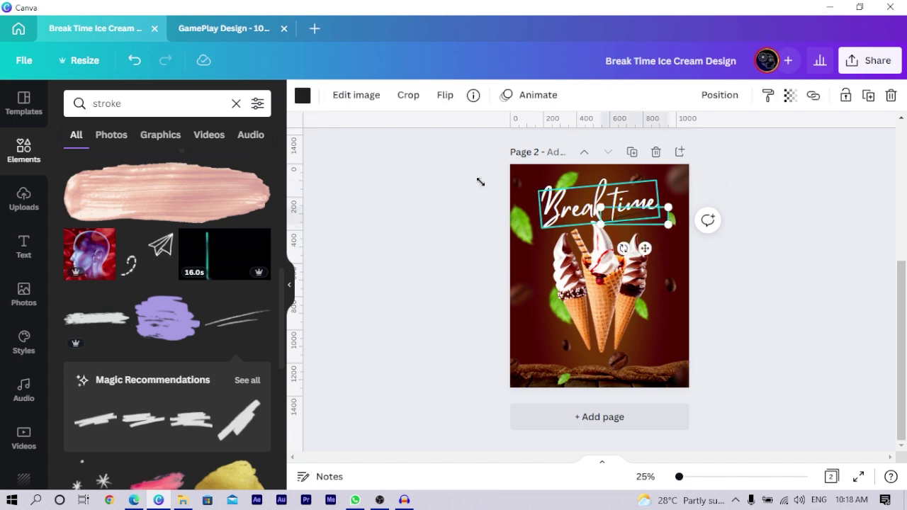
pyautogui.click(303, 99)
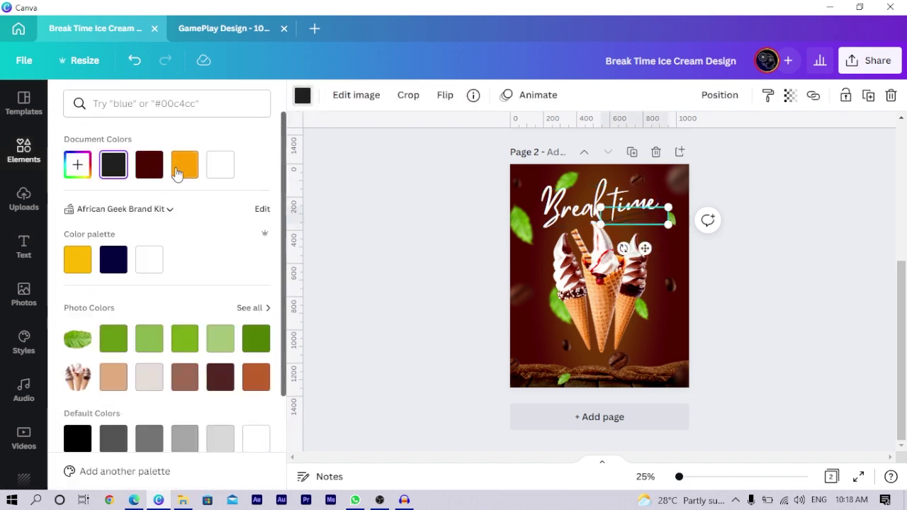
pyautogui.click(181, 167)
pyautogui.click(409, 226)
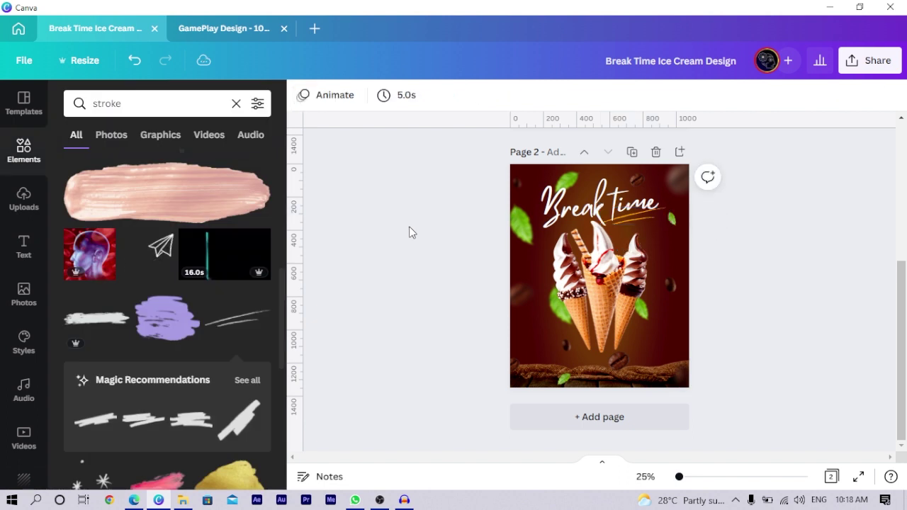
# Copy the "Gh¢ 5.99" price text and the orange line above it from page 1 to page 2.
pyautogui.scroll(2, 674, 312)
pyautogui.scroll(2, 675, 313)
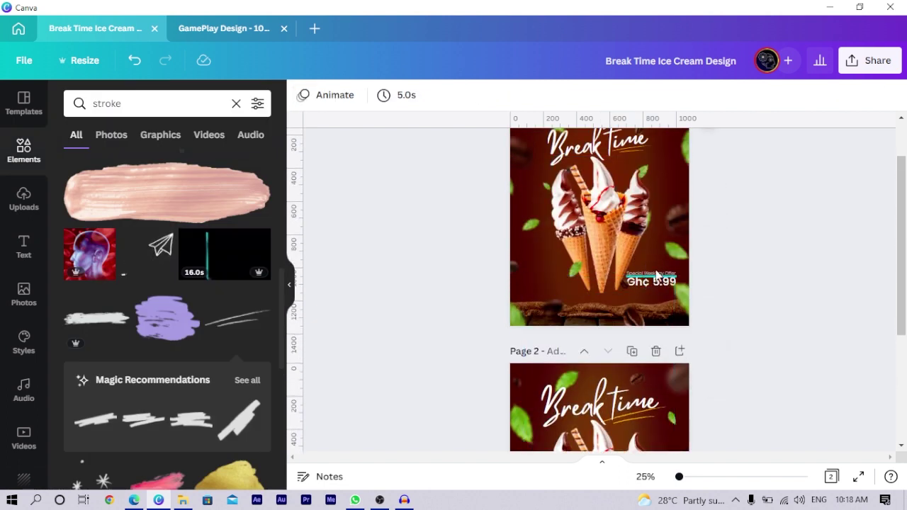
pyautogui.click(656, 275)
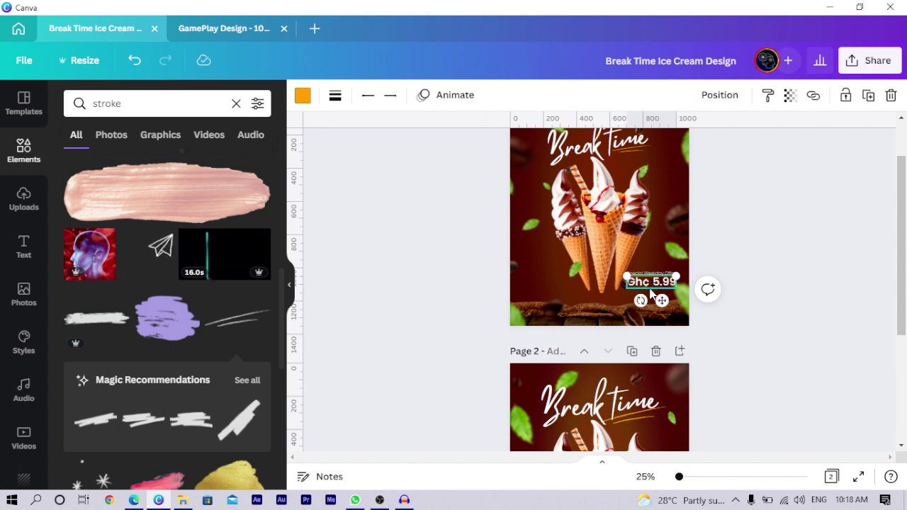
pyautogui.click(652, 291)
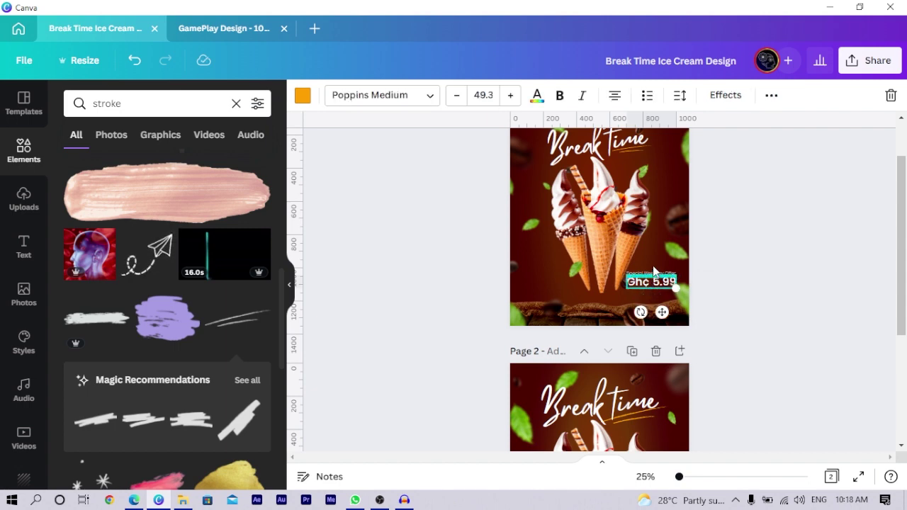
pyautogui.scroll(-3, 653, 271)
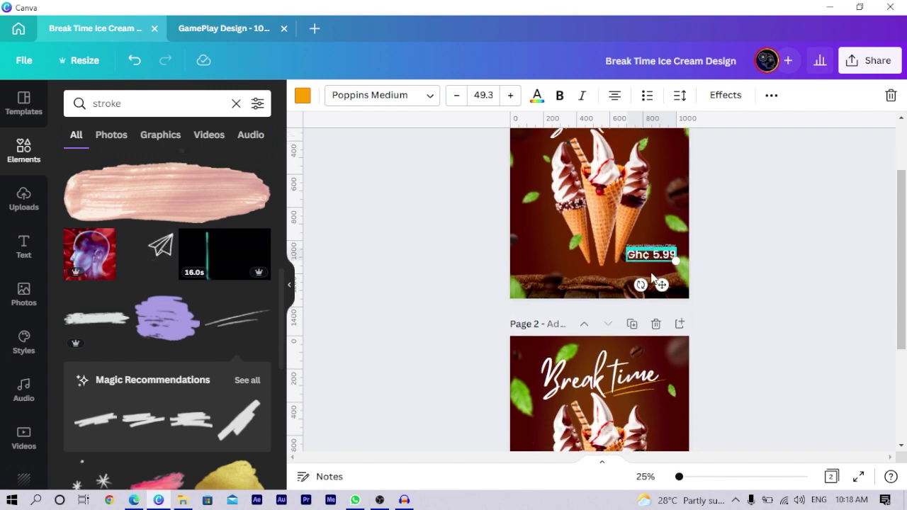
pyautogui.click(655, 340)
pyautogui.write('Ghc 5.99')
pyautogui.click(725, 340)
# Copy the thin "Special Weekday Offer" text from page 1 and paste it above the price on page 2.
pyautogui.scroll(2, 616, 280)
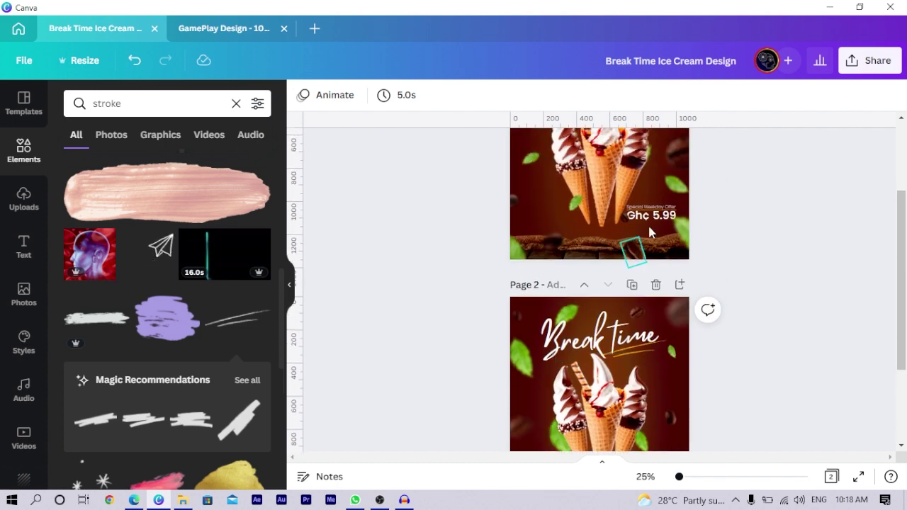
pyautogui.click(651, 208)
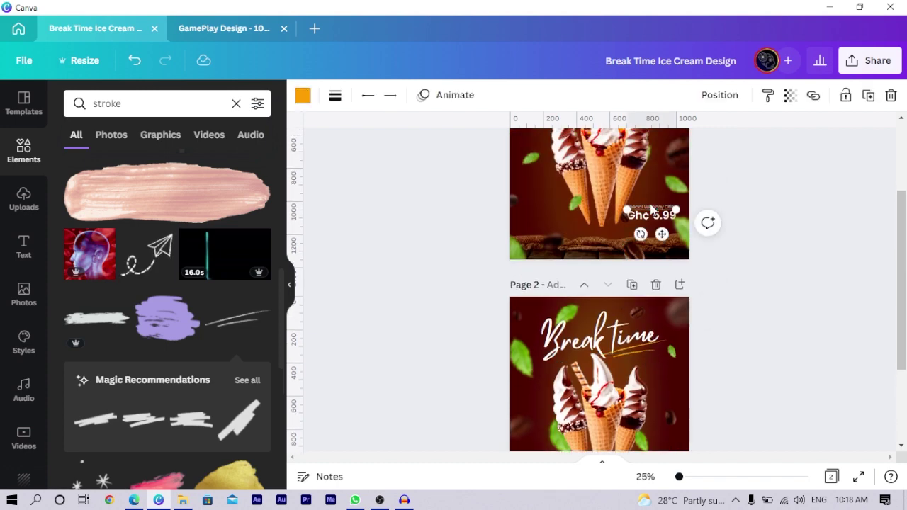
pyautogui.click(648, 202)
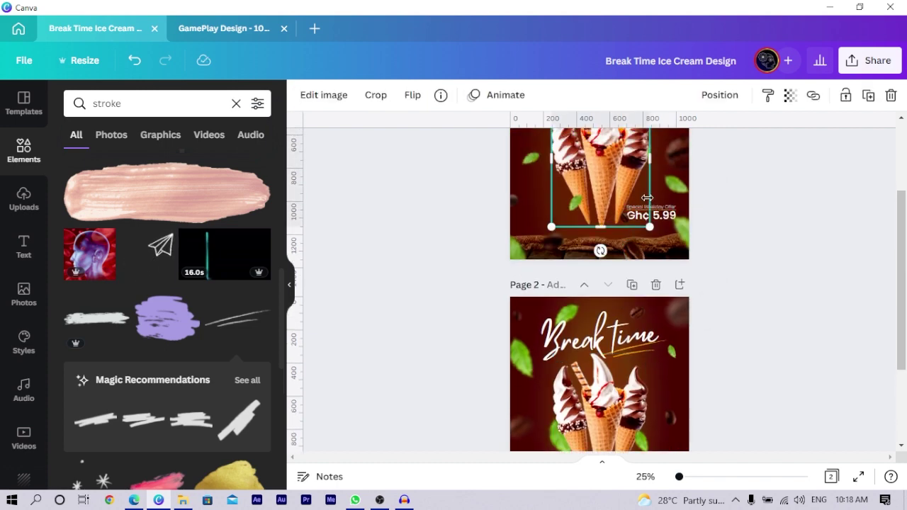
pyautogui.scroll(5, 647, 198)
pyautogui.scroll(2, 755, 245)
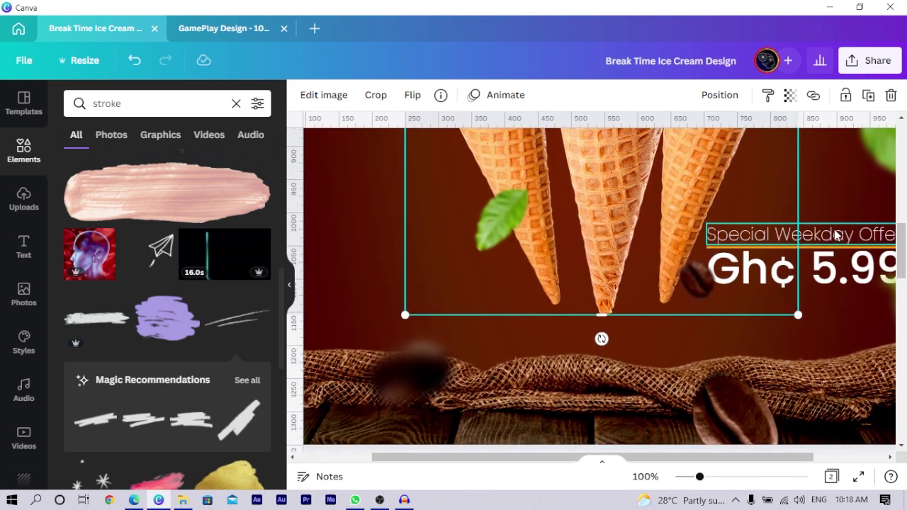
pyautogui.click(836, 236)
pyautogui.scroll(-3, 600, 200)
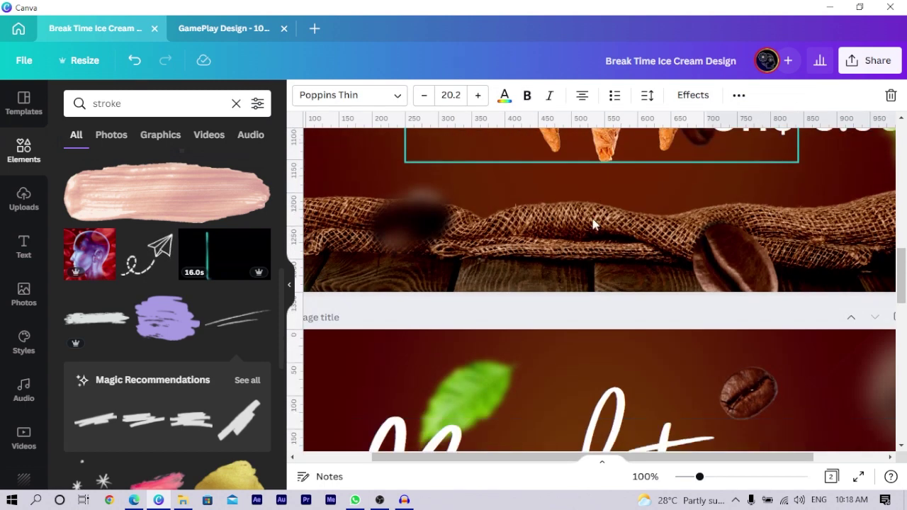
pyautogui.scroll(8, 603, 188)
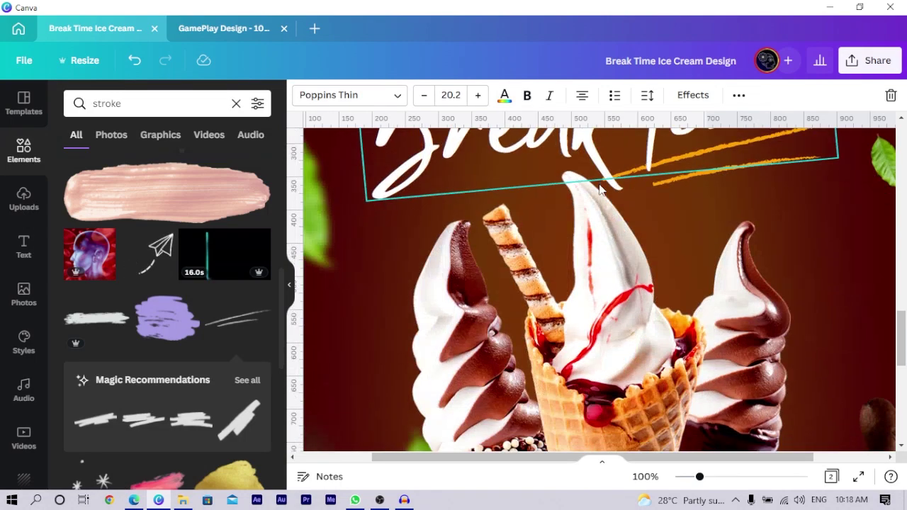
pyautogui.scroll(-4, 601, 185)
pyautogui.scroll(-2, 601, 189)
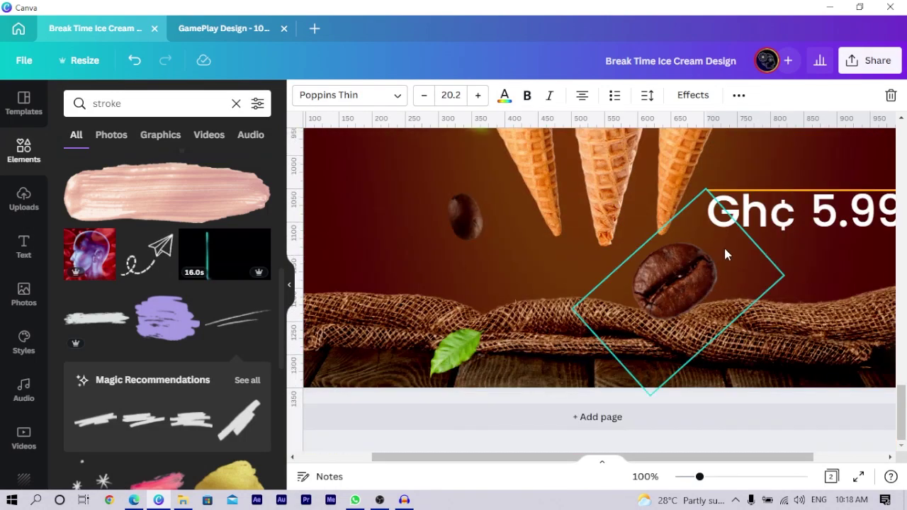
pyautogui.keyDown('ctrl'); pyautogui.scroll(-2, 724, 248); pyautogui.keyUp('ctrl')
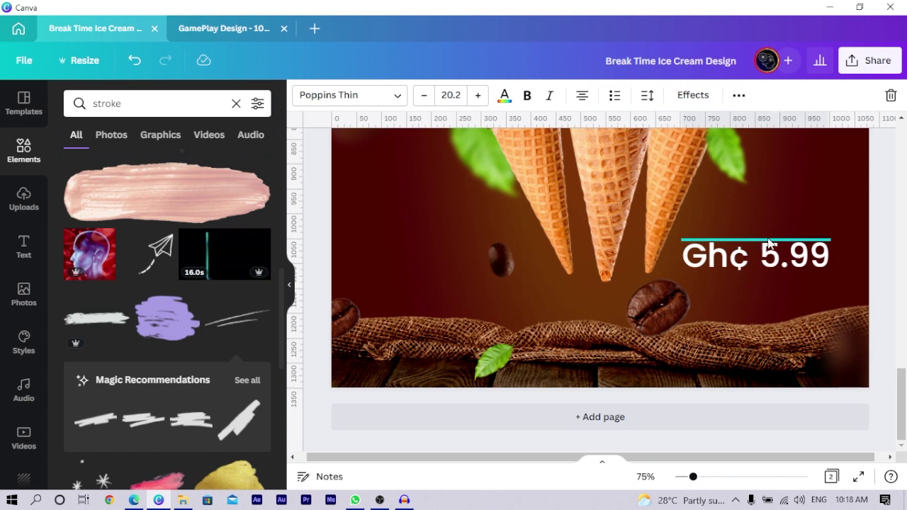
pyautogui.click(797, 276)
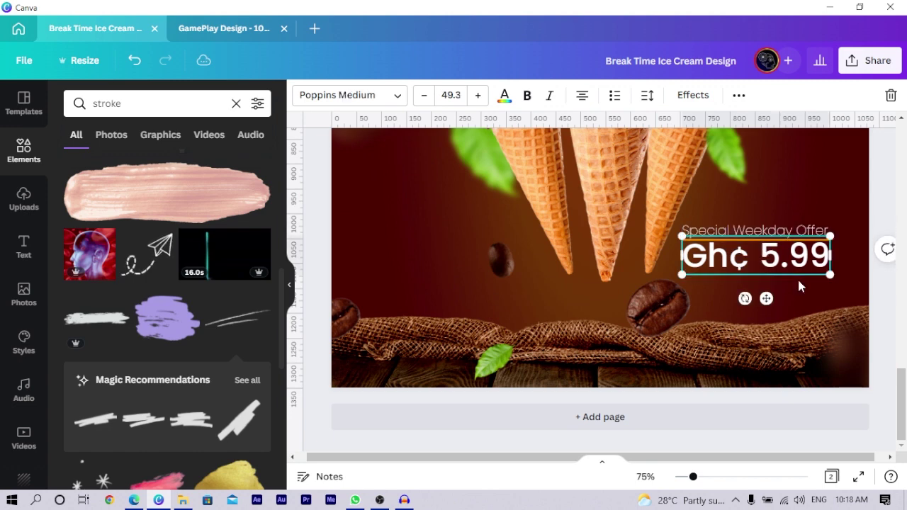
# Examine the font and size of the offer caption and the price, and review page 2 as a whole.
pyautogui.click(762, 232)
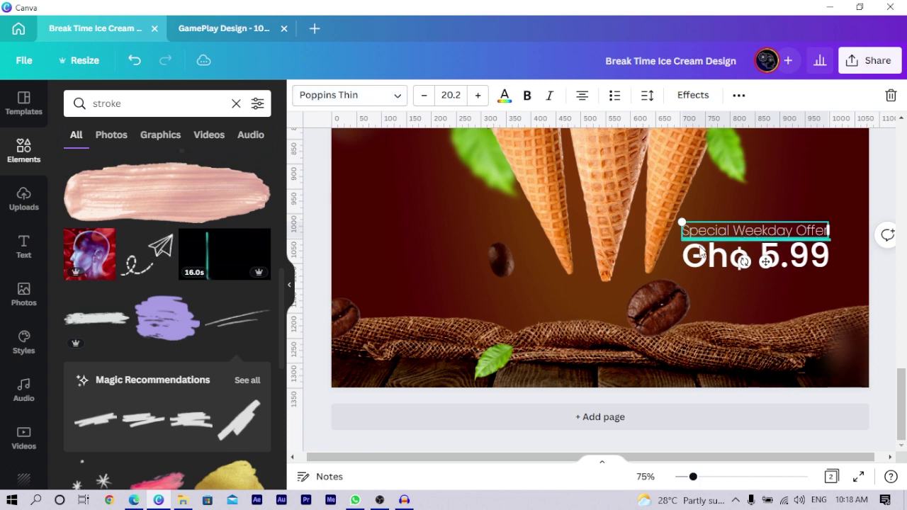
pyautogui.click(805, 266)
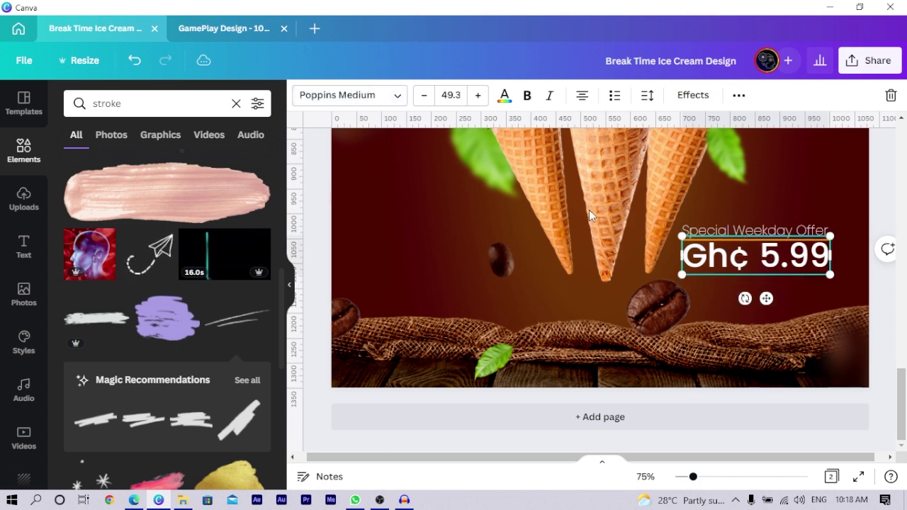
pyautogui.scroll(-1, 719, 228)
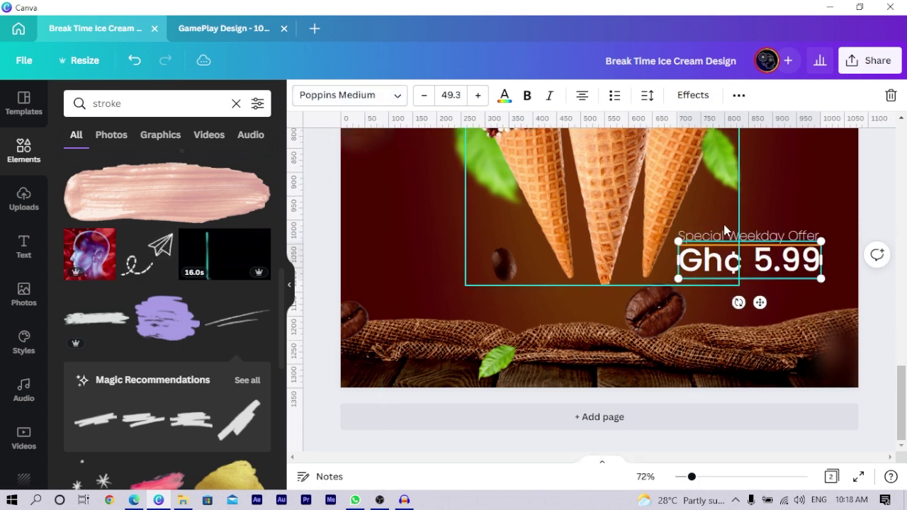
pyautogui.scroll(-4, 723, 228)
pyautogui.scroll(3, 726, 230)
pyautogui.scroll(-2, 725, 229)
pyautogui.click(829, 477)
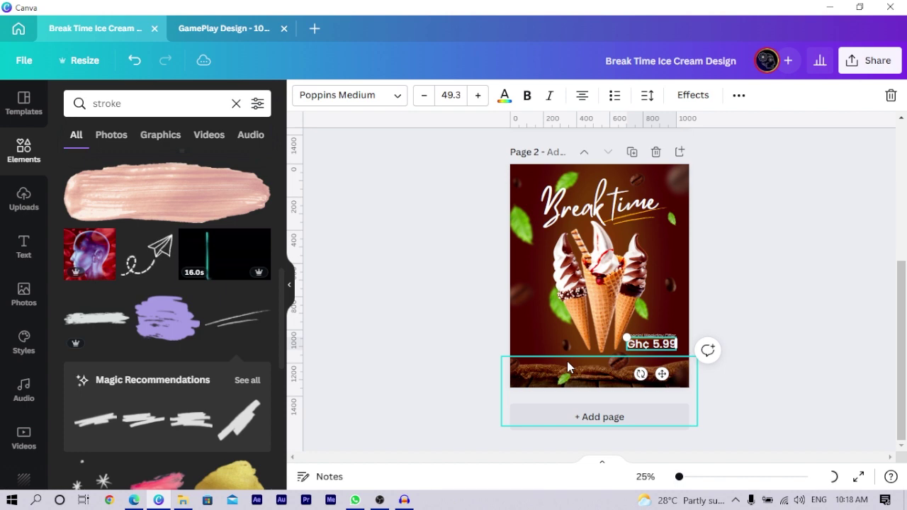